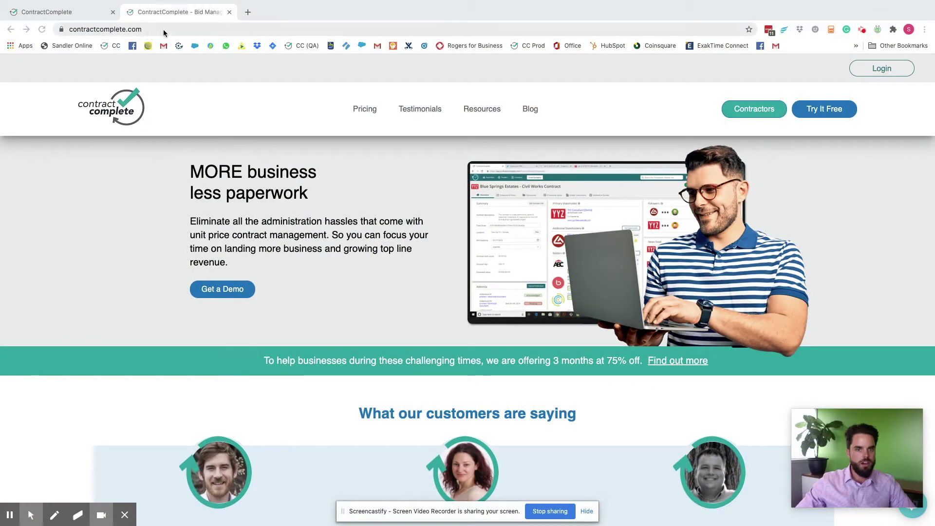
Log in and view My Company's Contracts with each contract's value, remaining amount and progress.
left_click(885, 71)
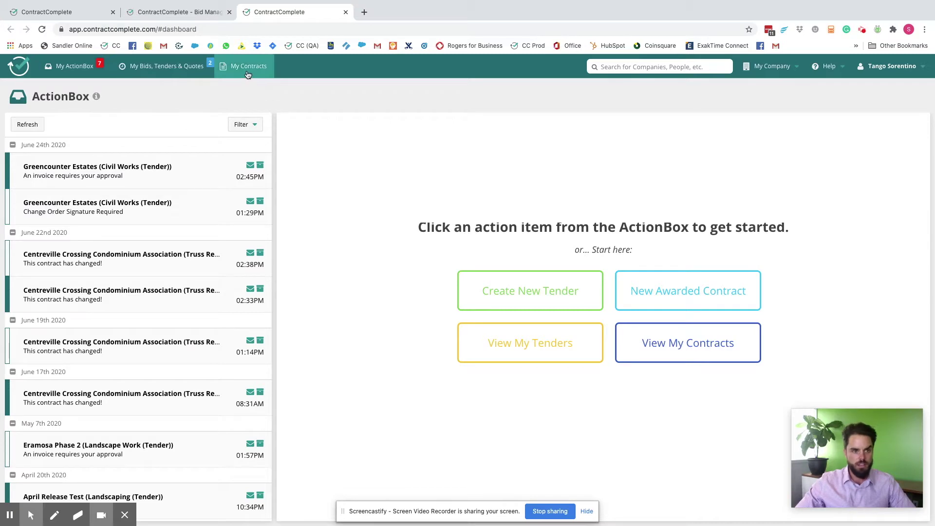
left_click(247, 72)
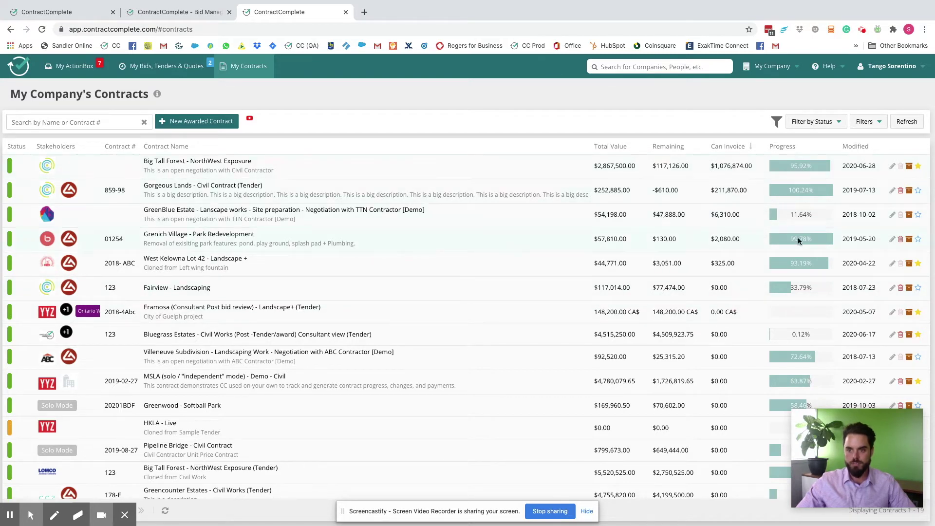
scroll(801, 242, "down", 3)
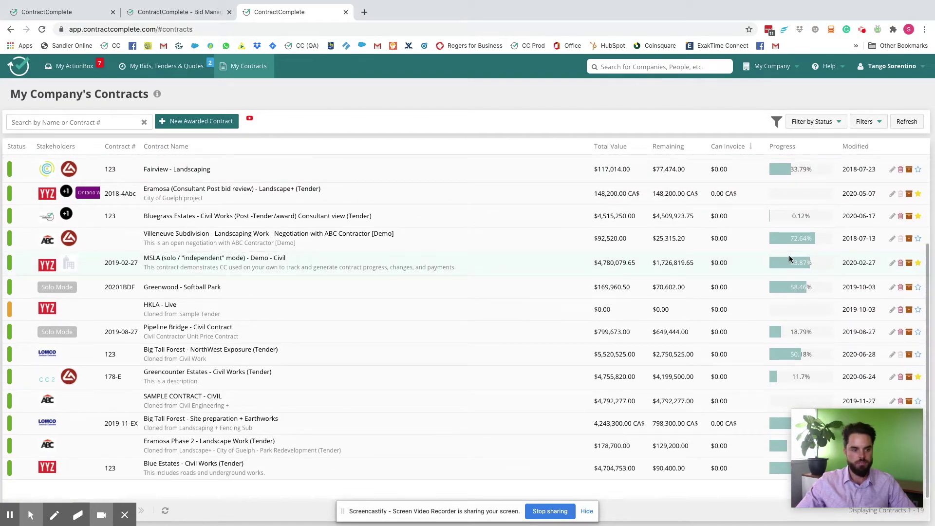
scroll(788, 255, "up", 3)
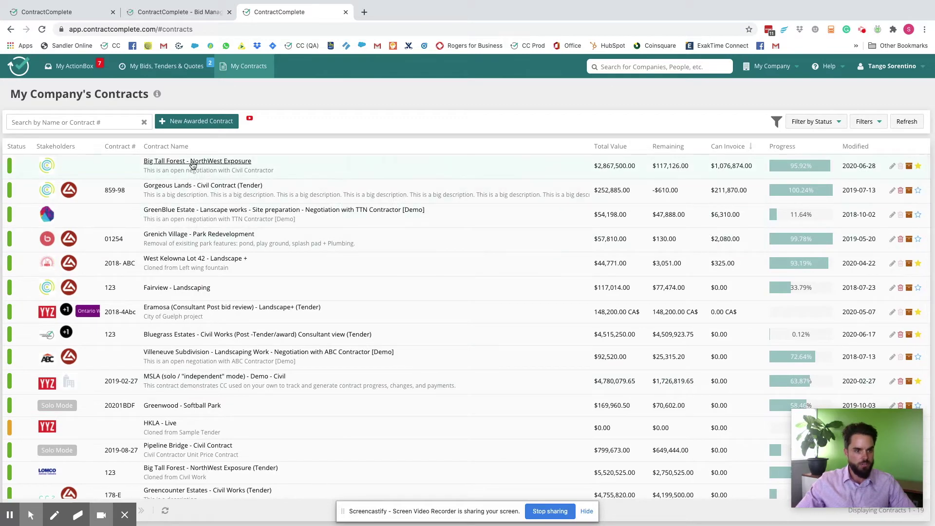
On the Big Tall Forest contract, open CCN-006 Additional Trees and view its PDF.
left_click(179, 161)
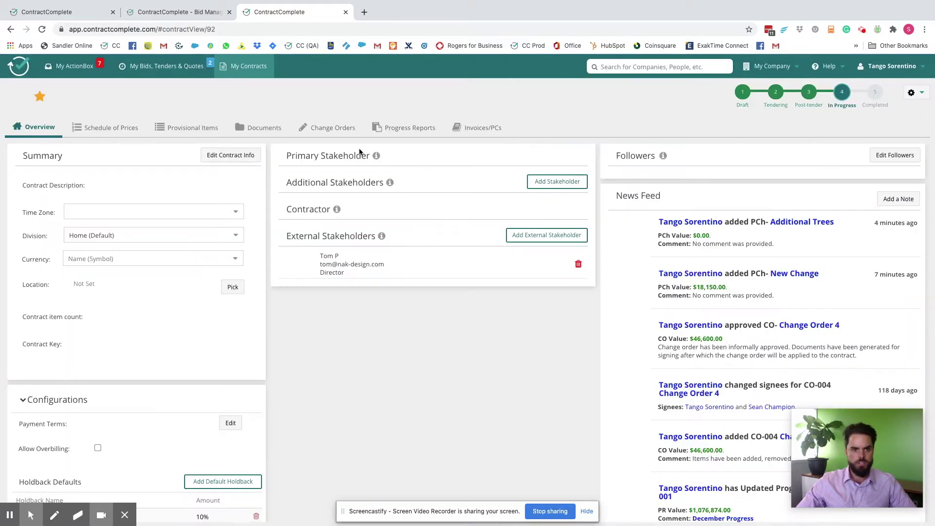
left_click(333, 129)
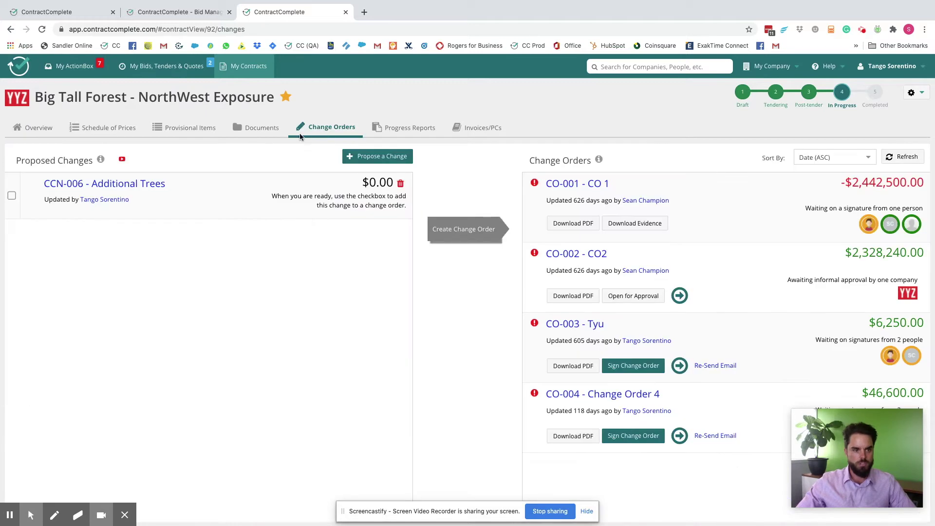
left_click(105, 188)
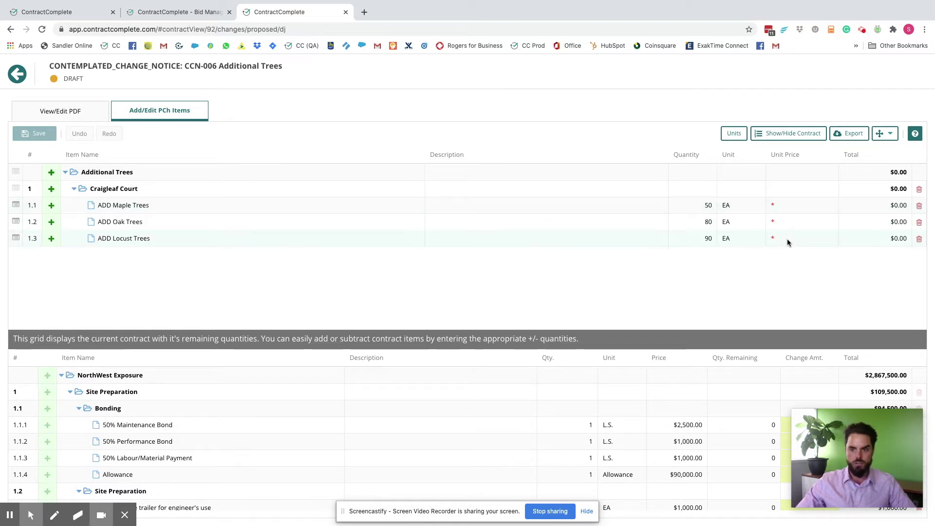
mouse_move(785, 239)
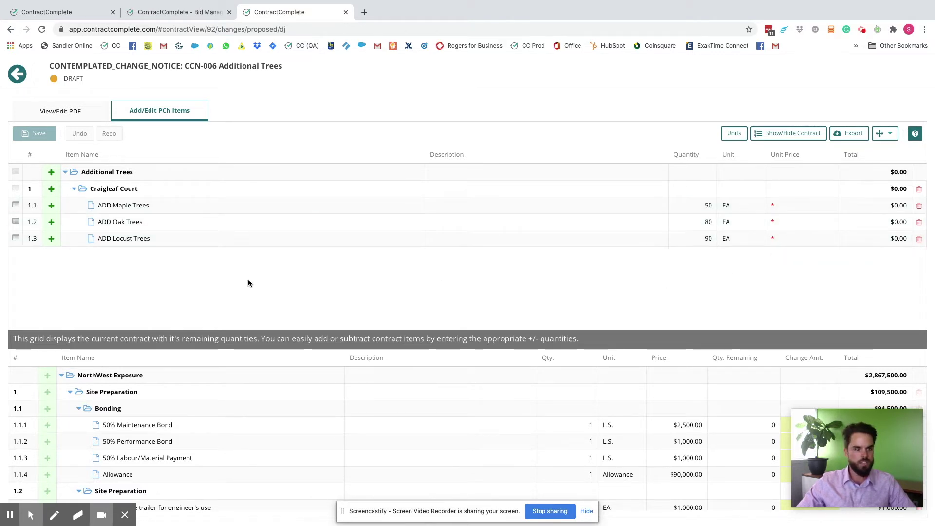
left_click(70, 111)
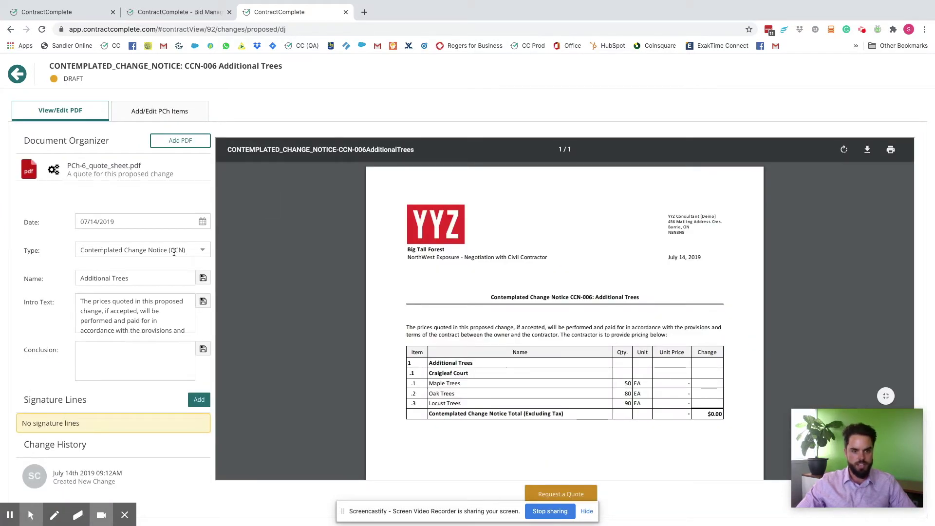
Send the contractor a quote request for CCN-006 with the message 'Please fill out prices'.
scroll(641, 321, "down", 1)
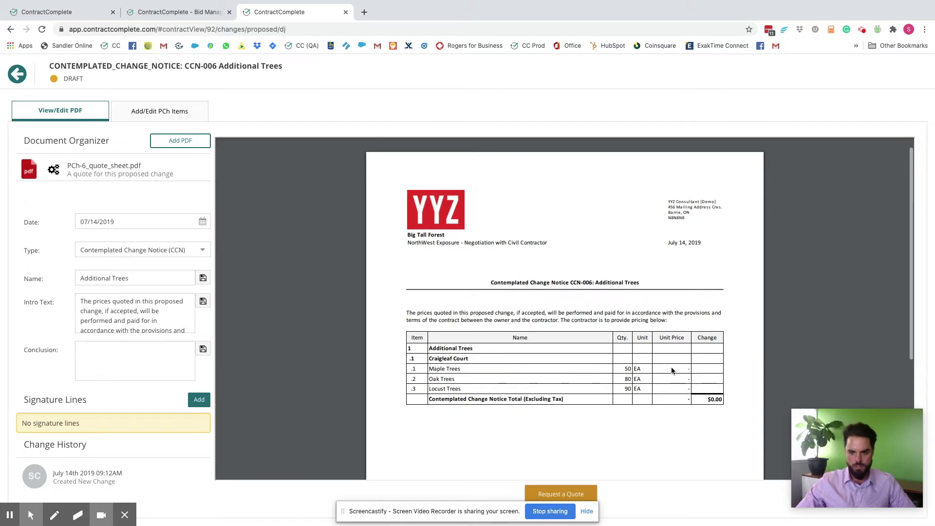
scroll(614, 371, "down", 1)
scroll(616, 370, "up", 1)
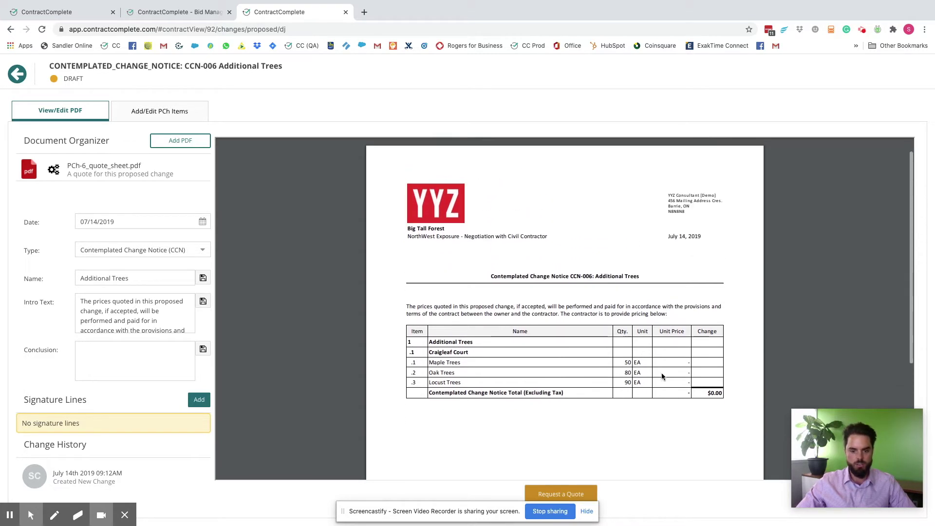
left_click(565, 493)
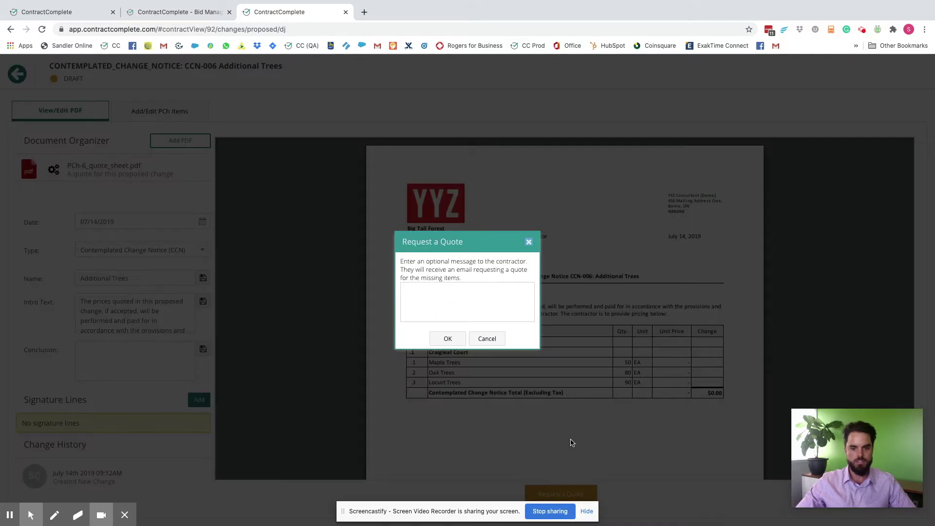
left_click(420, 293)
type("Olease")
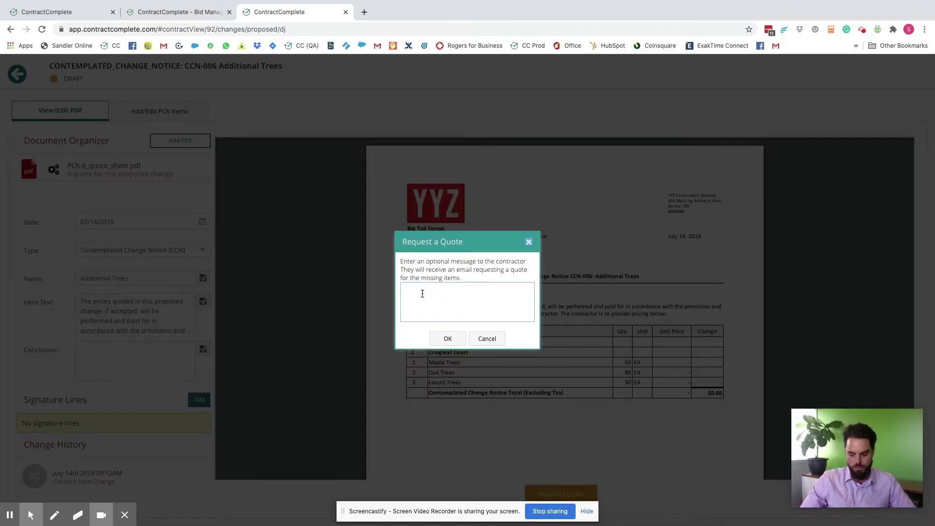
type(" fill o")
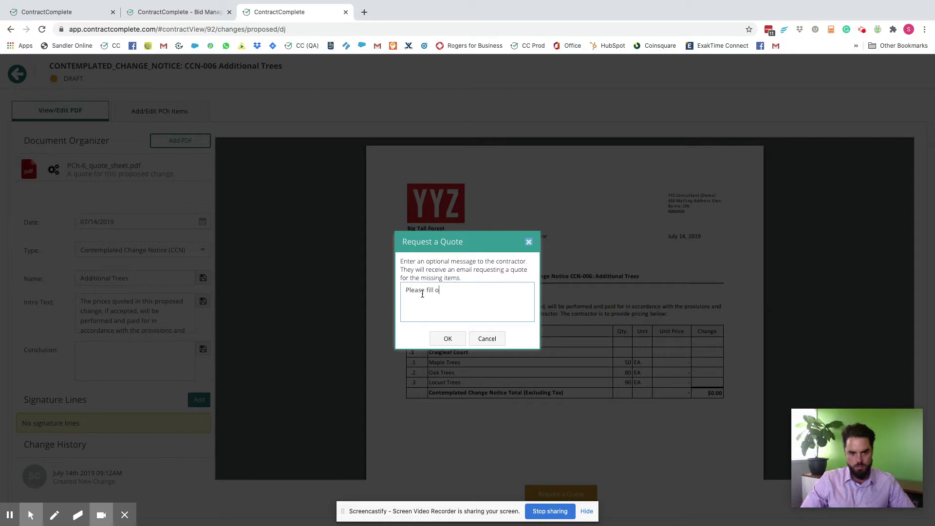
type("ut prices.")
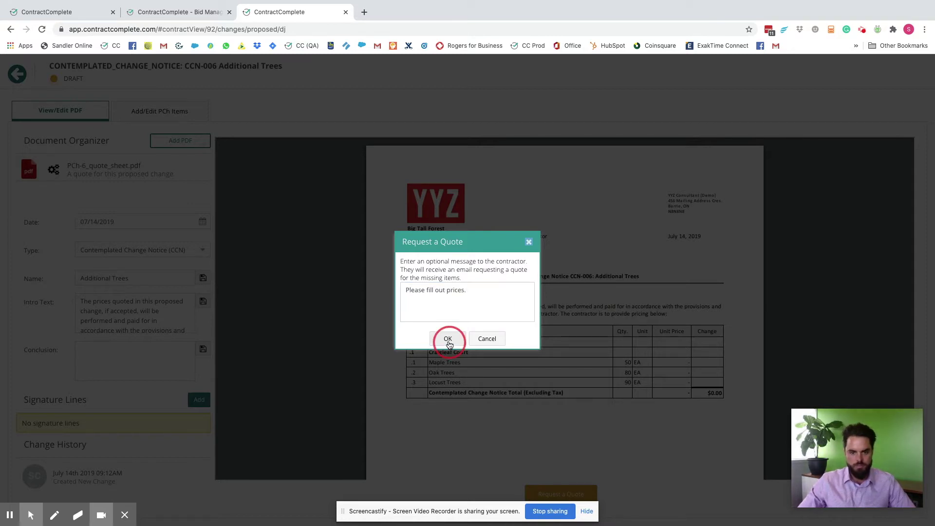
left_click(445, 338)
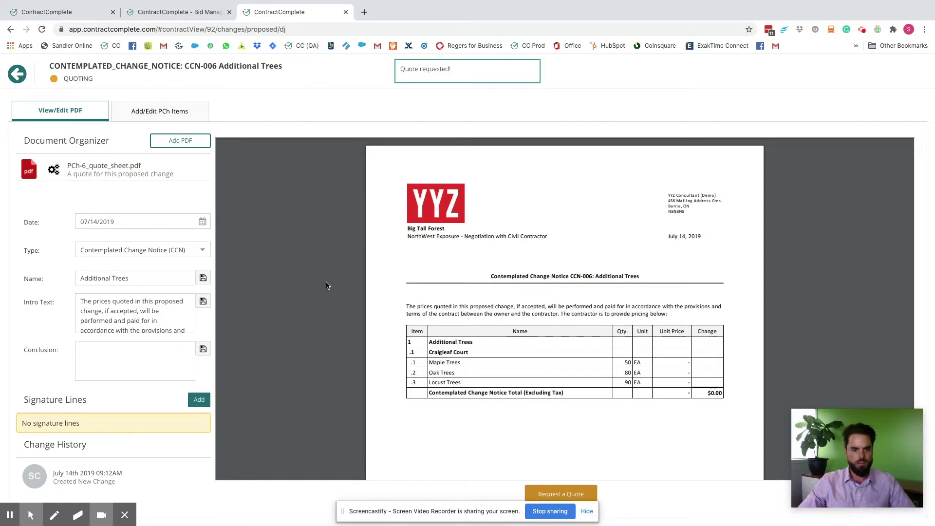
In the contractor's window, refresh and open the contract from the Big Tall Forest quote request.
key("ctrl+Right")
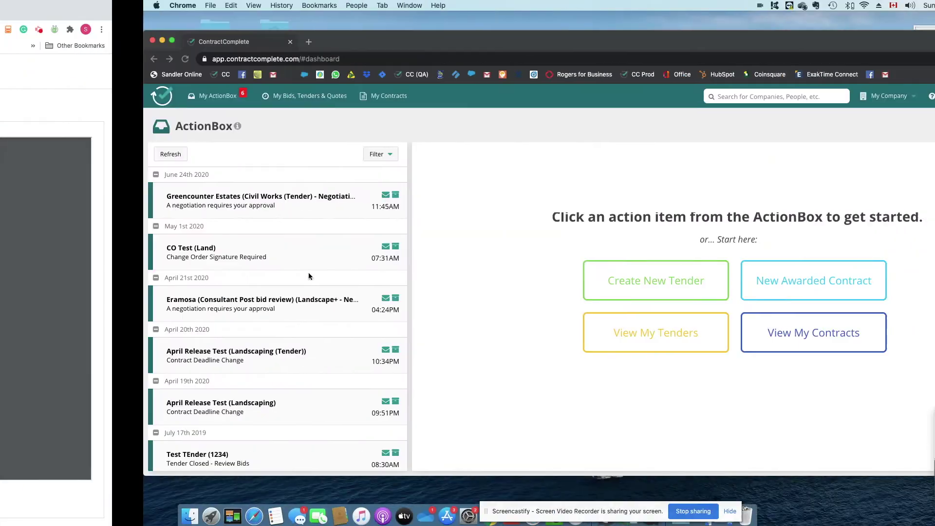
left_click(43, 60)
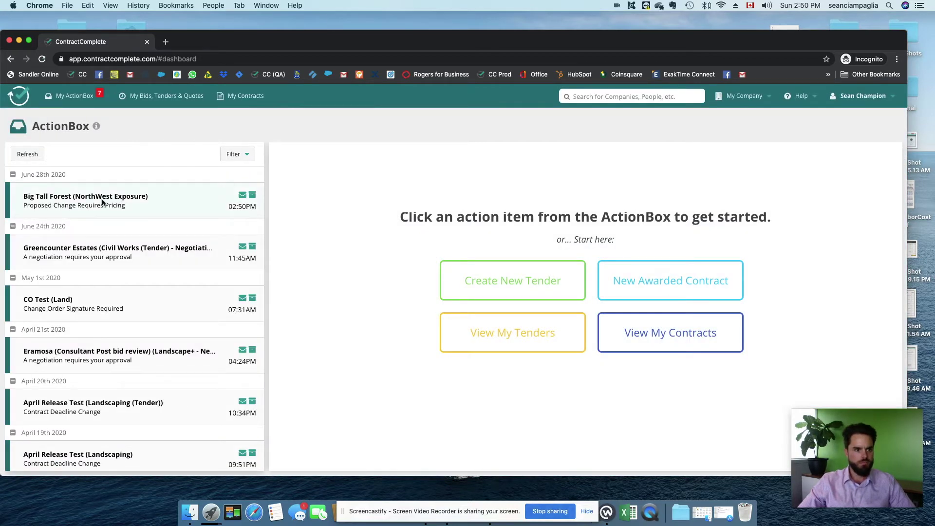
left_click(136, 205)
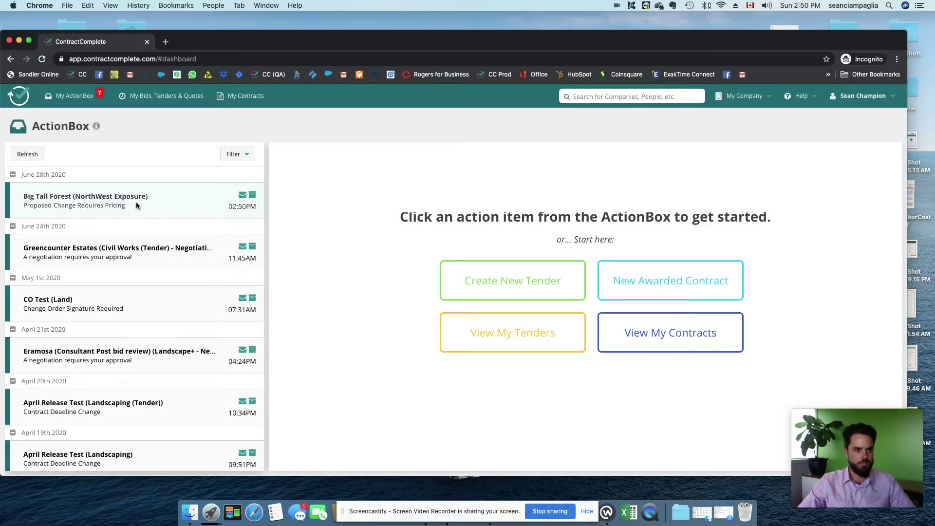
scroll(486, 291, "down", 3)
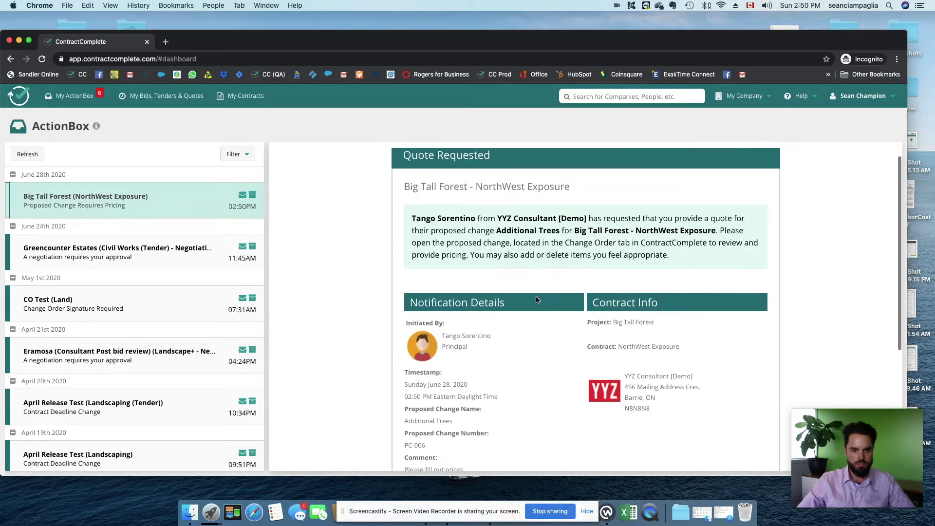
scroll(487, 370, "down", 1)
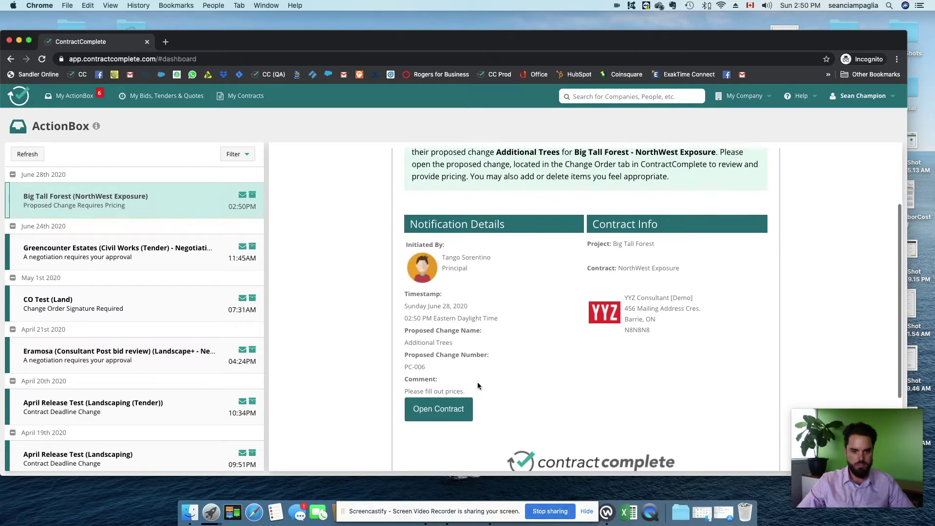
left_click(444, 410)
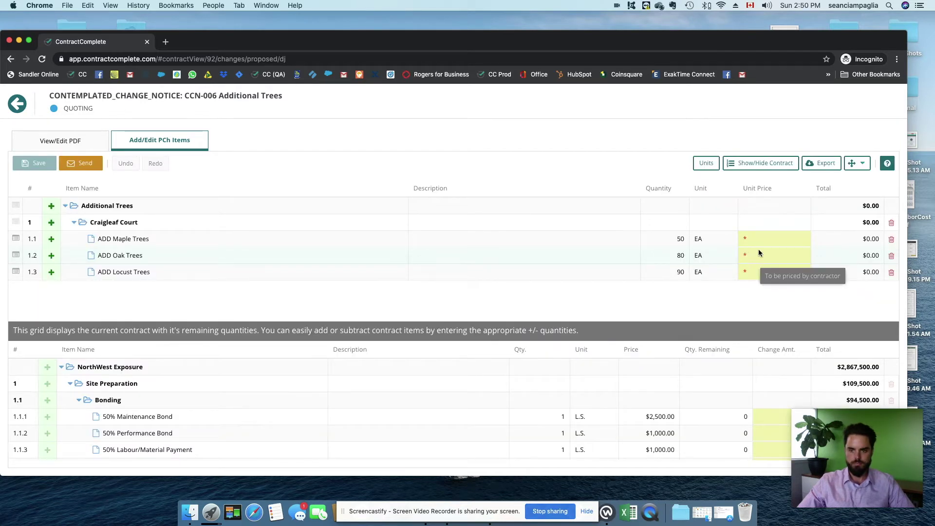
Enter unit prices of $98 for Maple, $78 for Oak and $89 for Locust trees.
left_click(781, 240)
type("98")
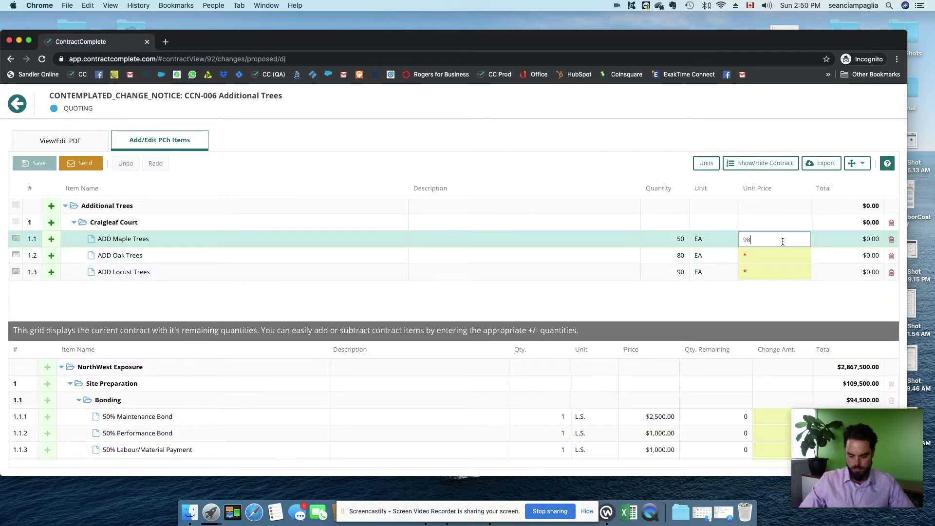
key("Return")
type("7")
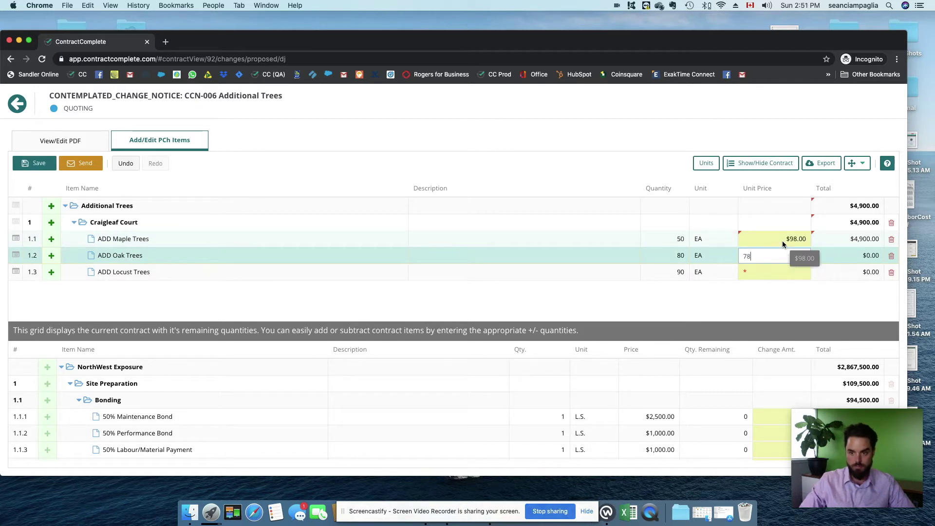
type("8")
key("Return")
type("89")
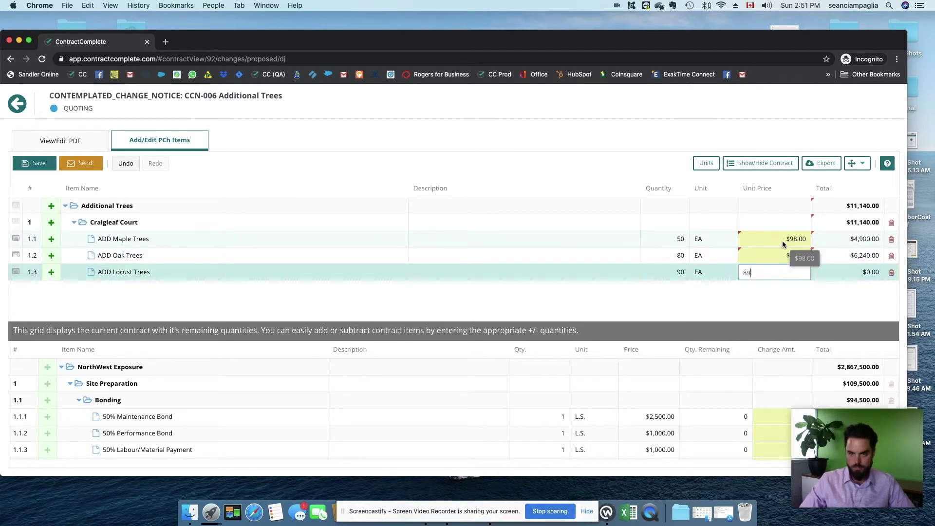
key("Return")
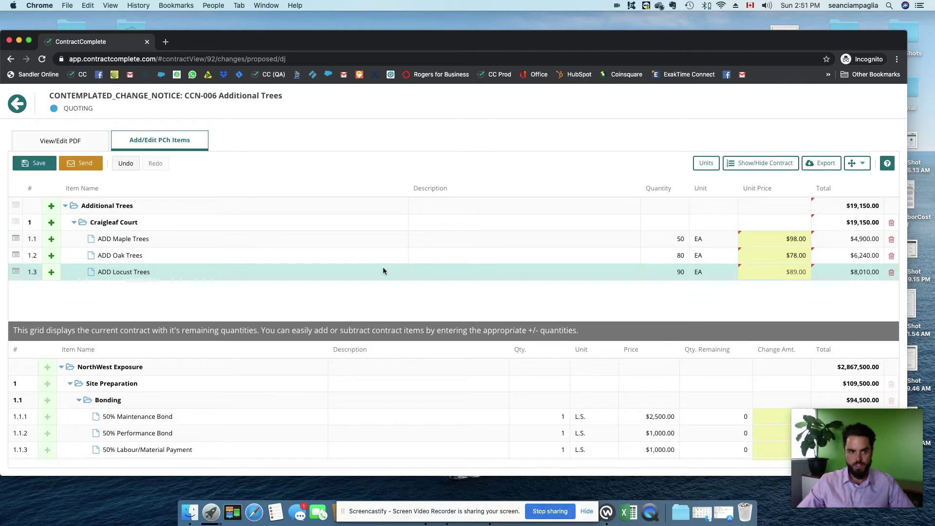
Save the priced items at $19,150 without a note and return to the owner's window.
left_click(37, 168)
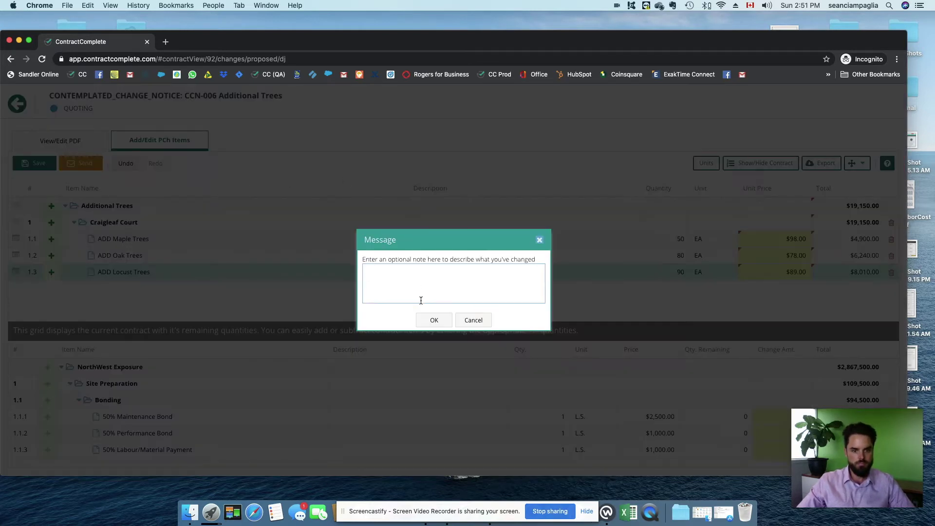
left_click(434, 319)
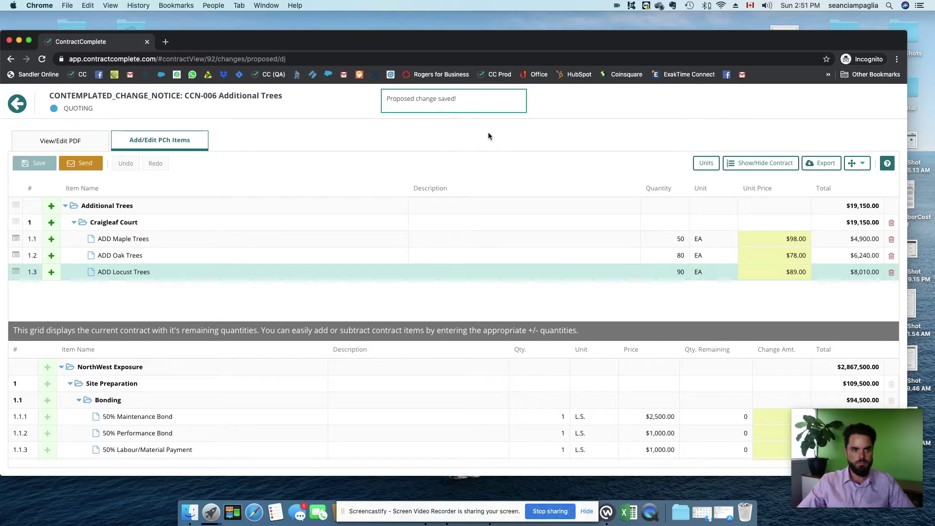
key("ctrl+Left")
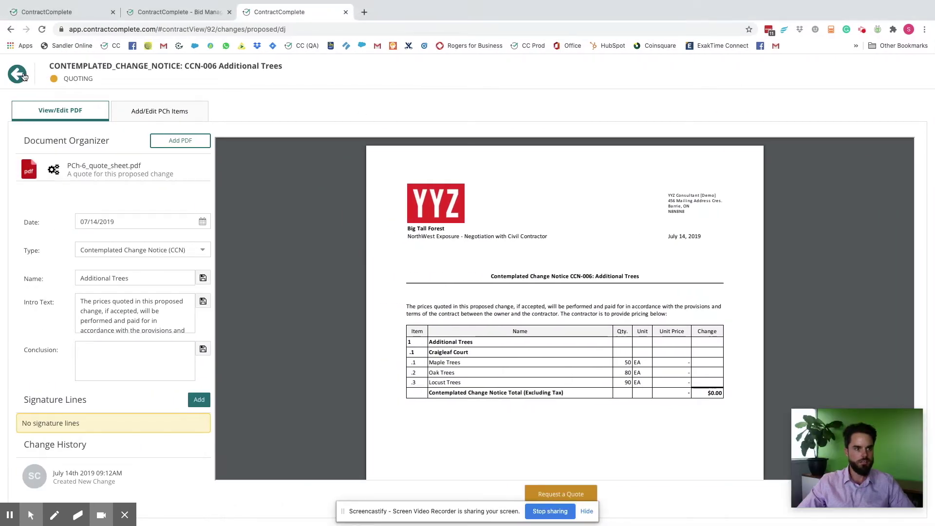
Reopen CCN-006's PDF to confirm the $19,150.00 total, then go back to Change Orders.
left_click(20, 74)
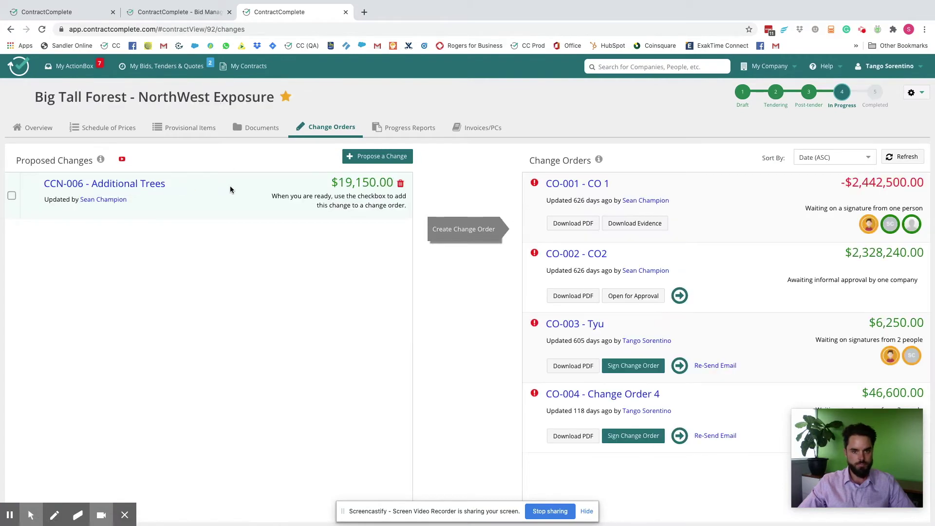
left_click(121, 190)
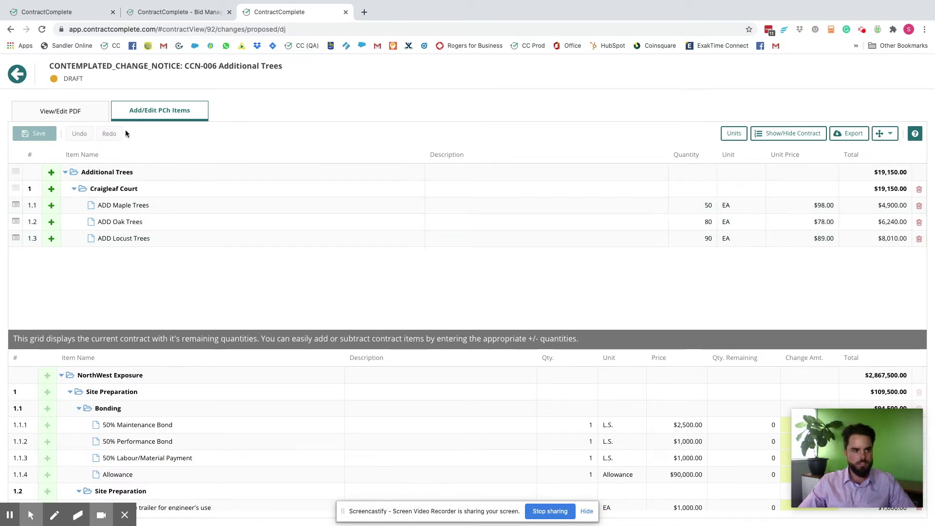
left_click(71, 115)
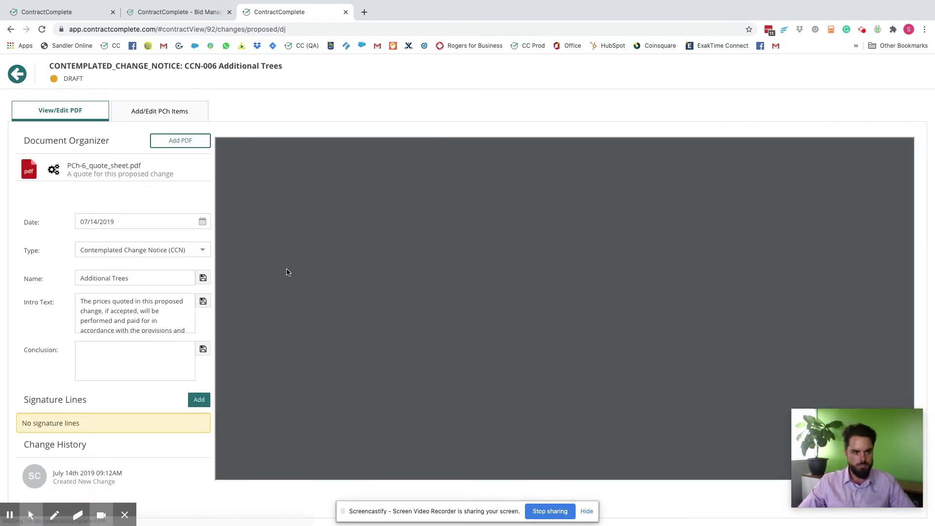
scroll(579, 301, "down", 1)
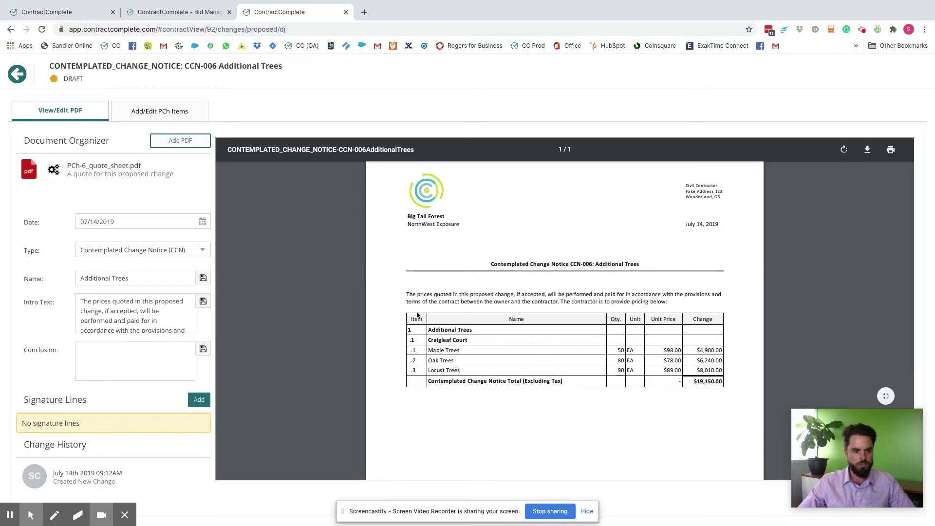
left_click(19, 75)
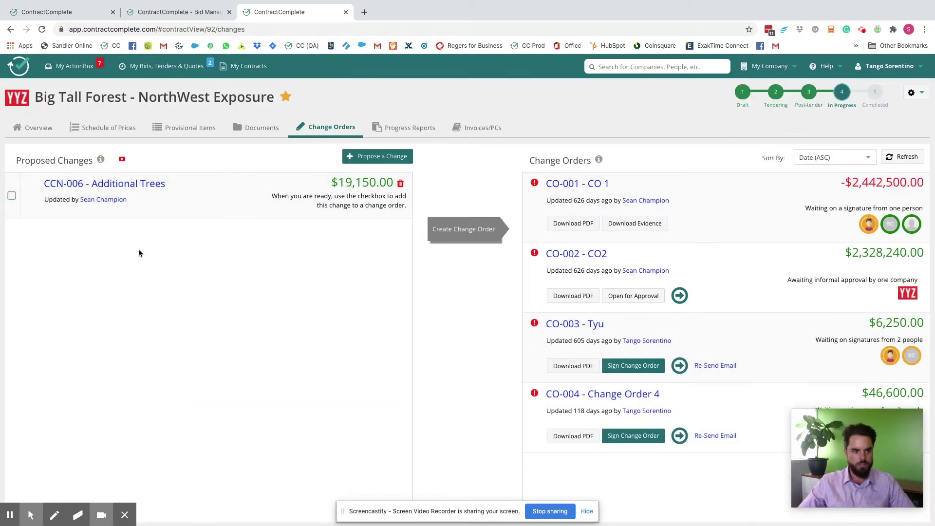
Create a change order from CCN-006 named 'Change Order 5'.
left_click(12, 196)
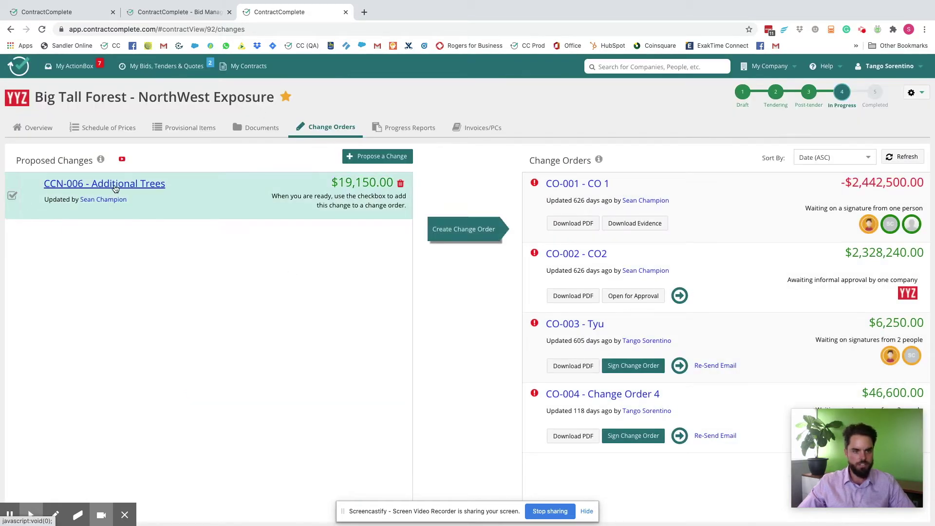
left_click(477, 237)
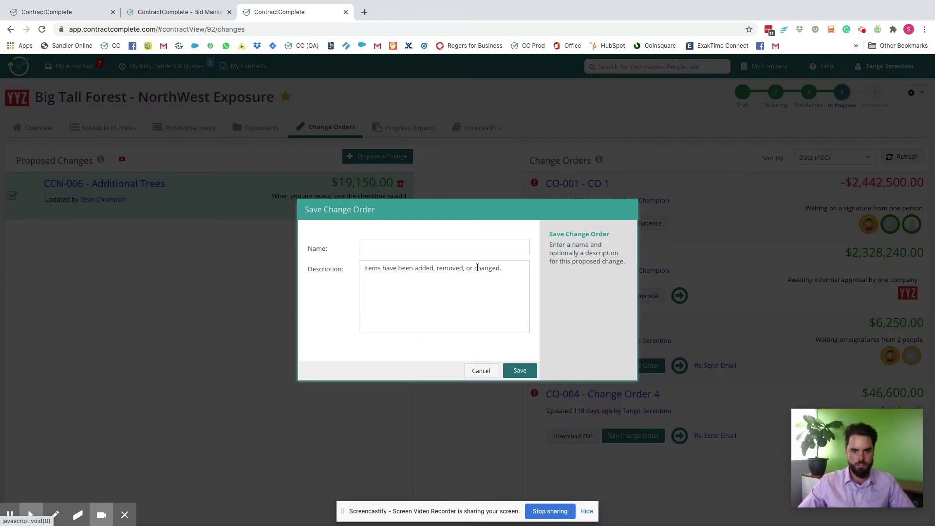
left_click(434, 249)
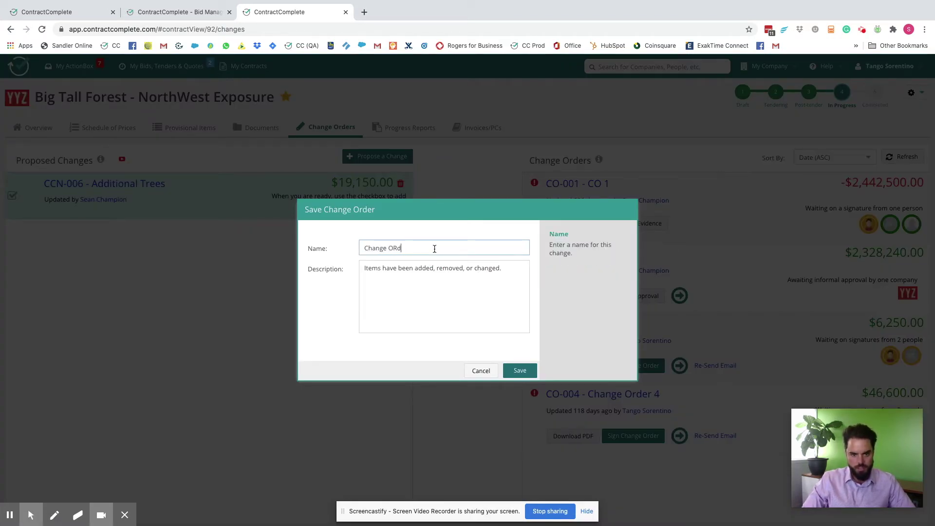
type("Change Order 5")
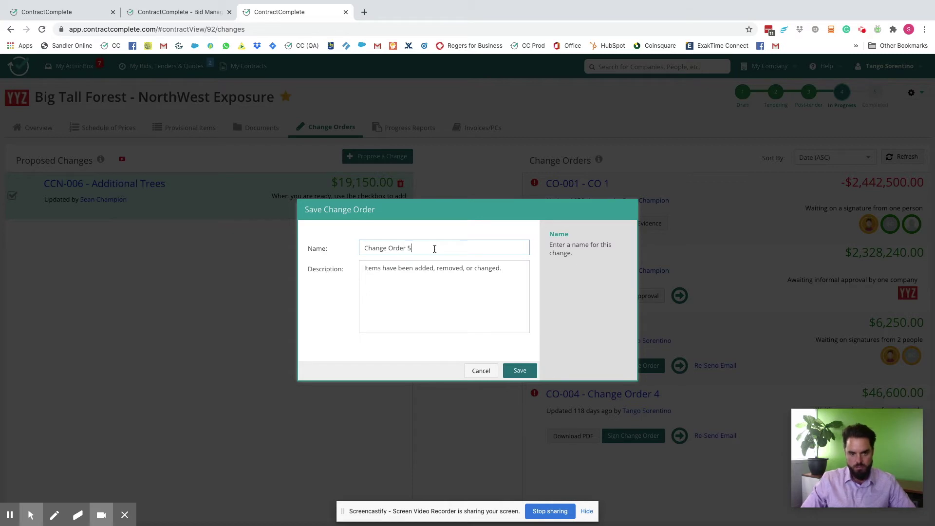
left_click(517, 369)
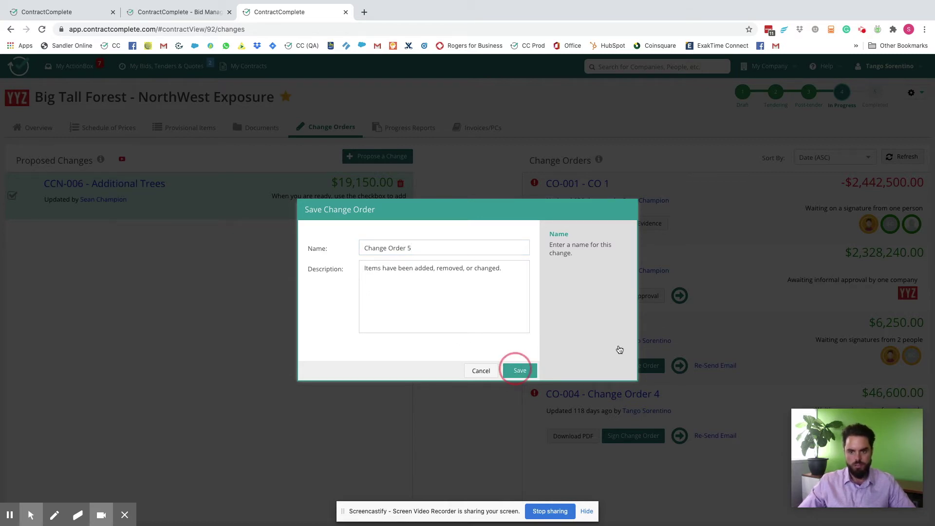
Pick signing users for YYZ Consultant and Civil Contractor and accept the signees.
left_click(470, 209)
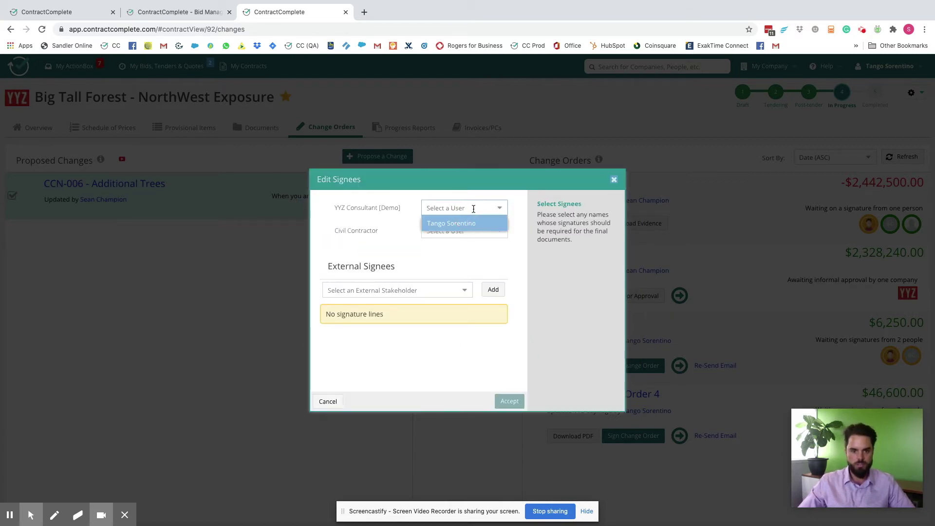
left_click(468, 223)
left_click(456, 230)
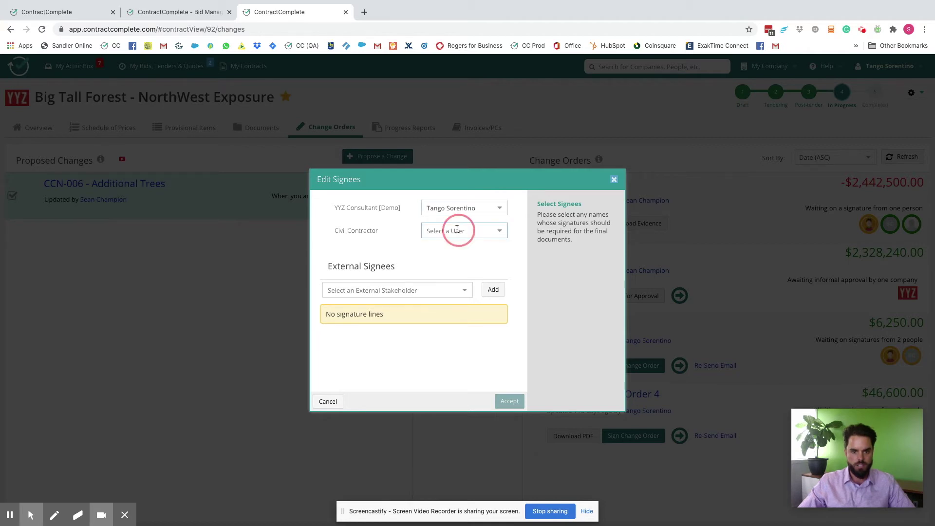
left_click(452, 246)
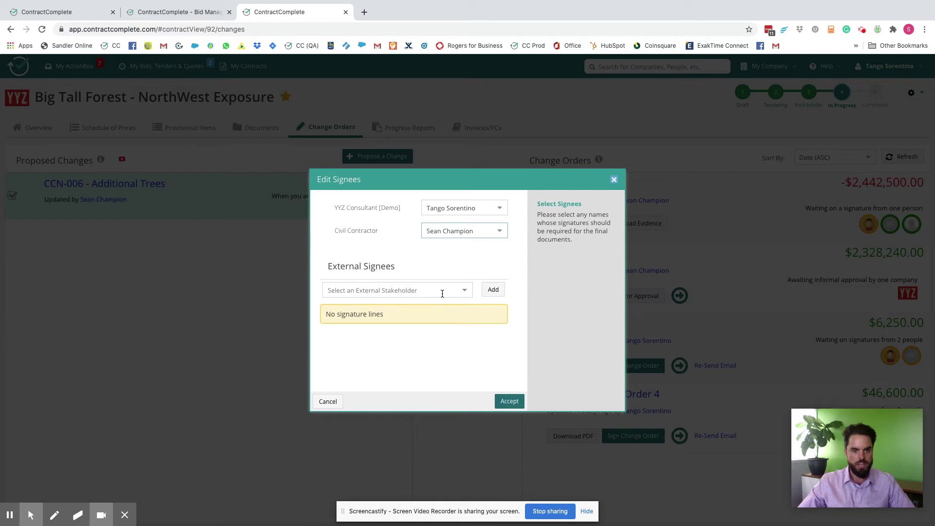
left_click(510, 403)
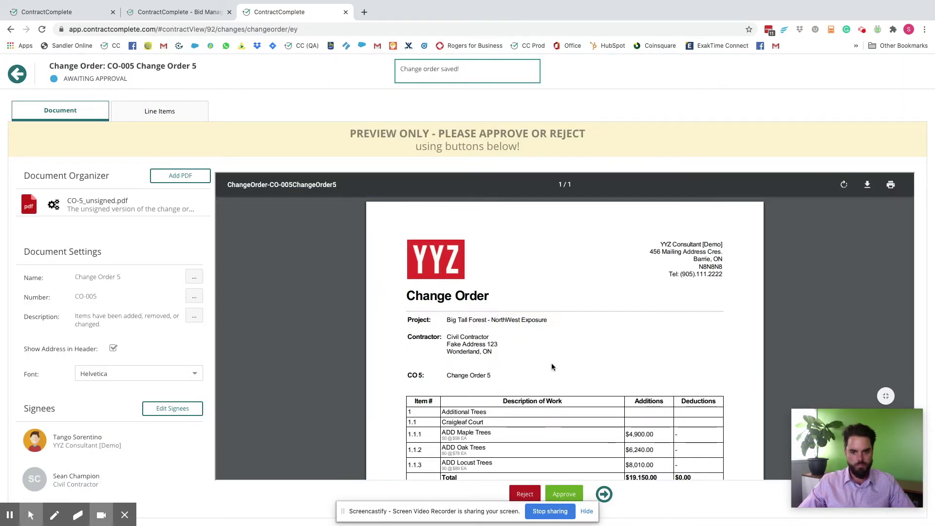
Review the CO-005 PDF, verify and approve it, then switch to the contractor's window.
scroll(552, 366, "down", 3)
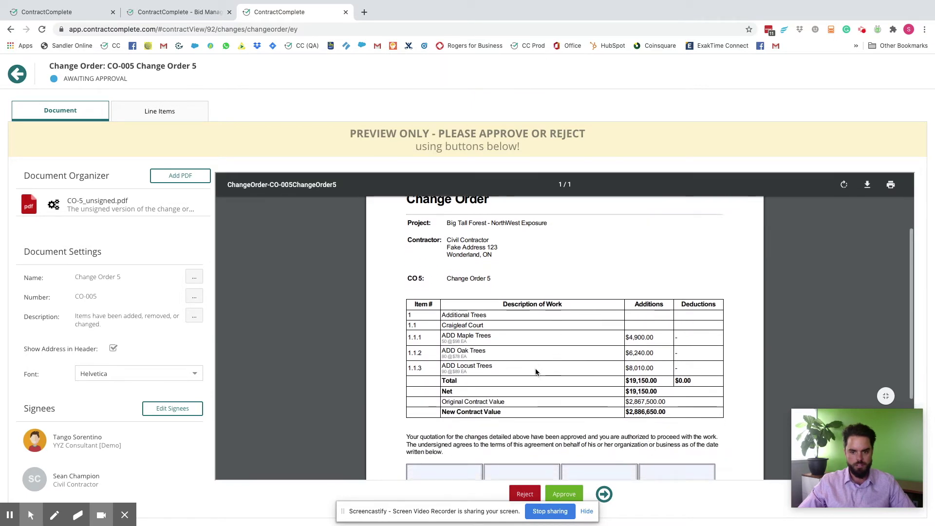
scroll(536, 371, "down", 3)
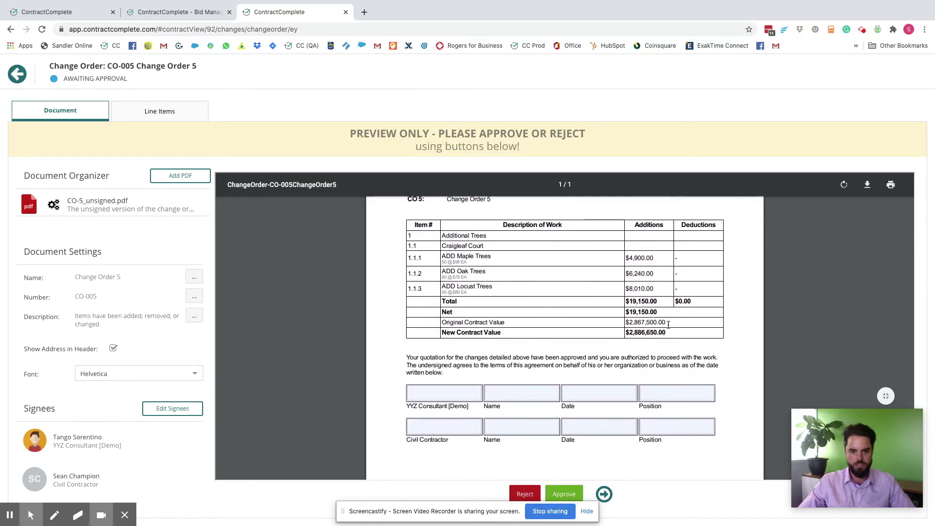
scroll(632, 336, "down", 3)
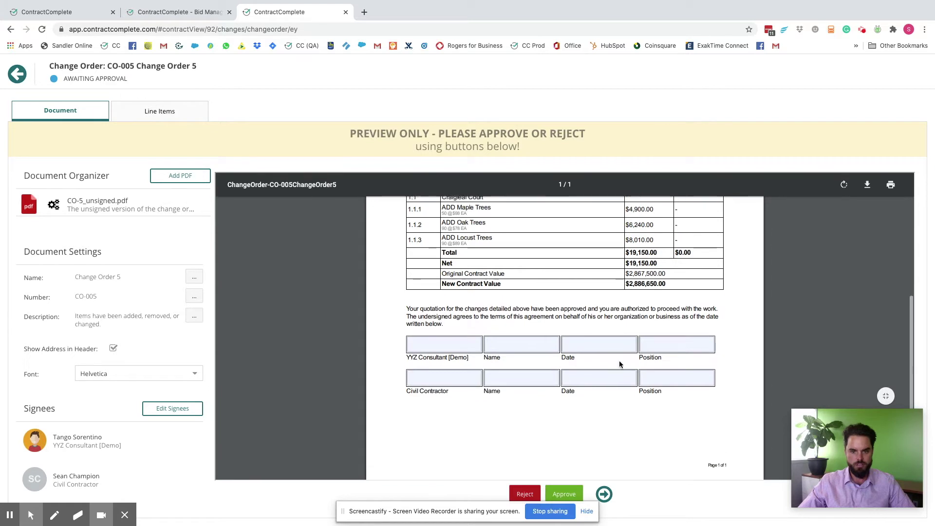
scroll(619, 363, "up", 8)
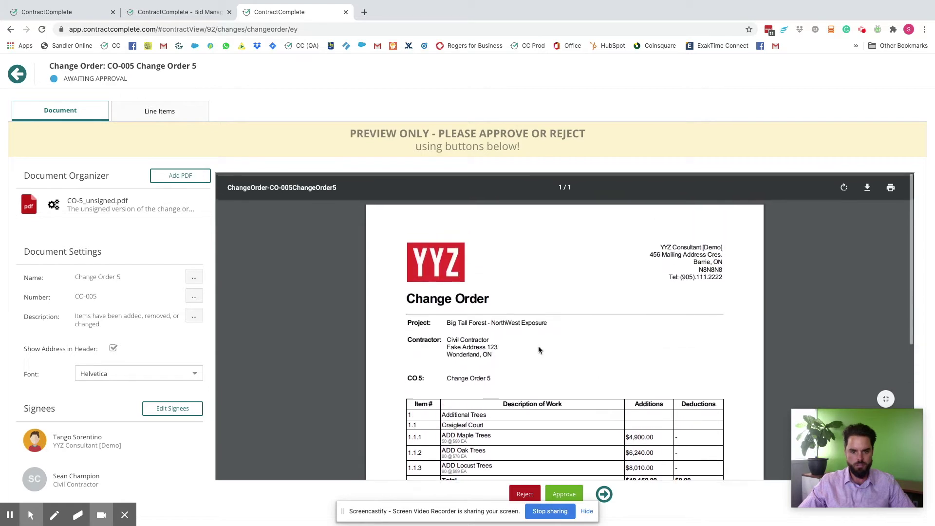
left_click(563, 495)
left_click(383, 319)
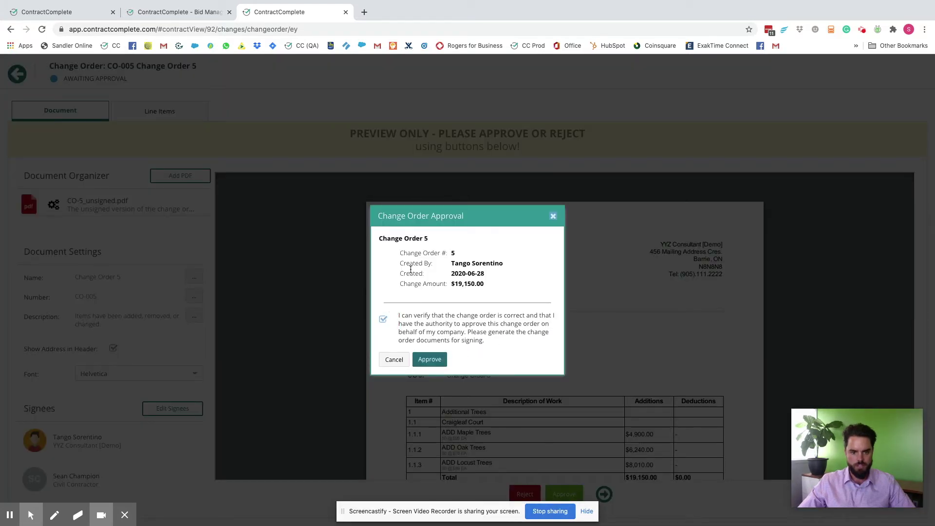
left_click(430, 360)
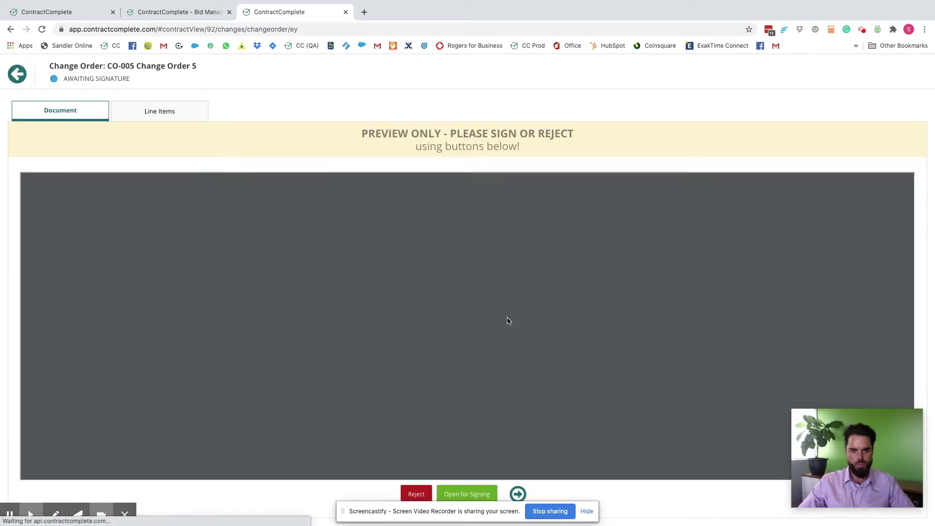
key("ctrl+Right")
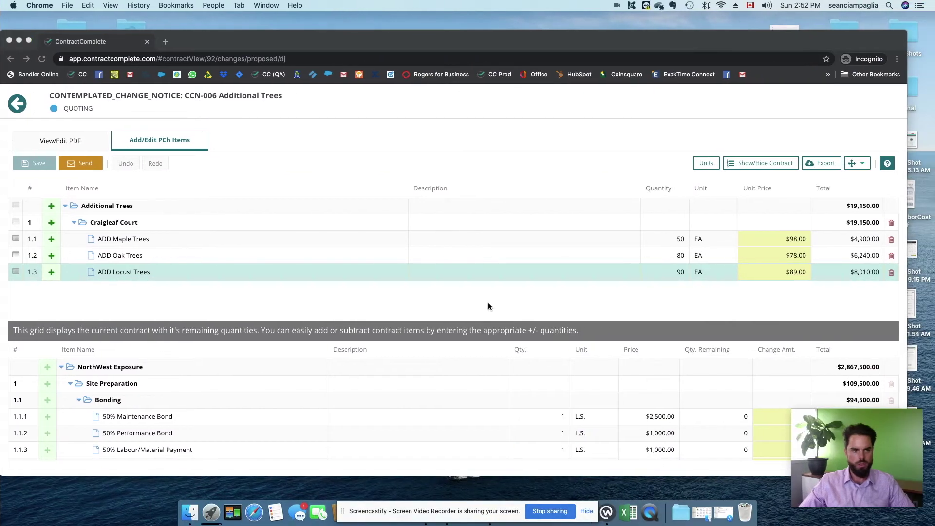
From ActionBox, open the Big Tall Forest Change Order 5 signature request for e-signing.
left_click(56, 106)
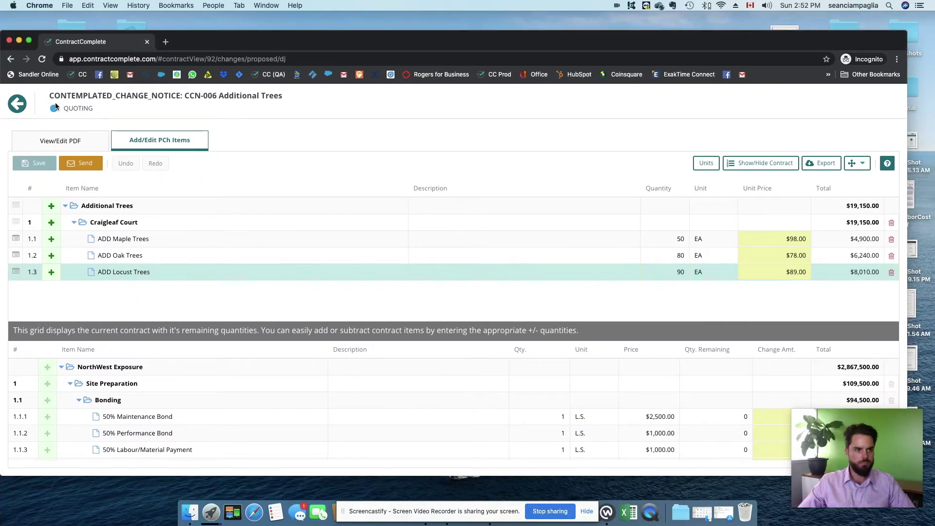
left_click(23, 106)
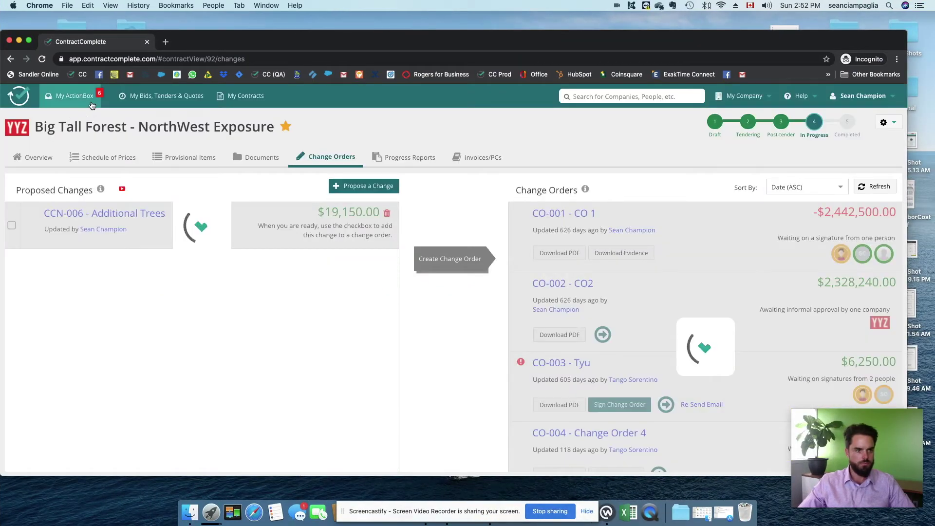
left_click(83, 97)
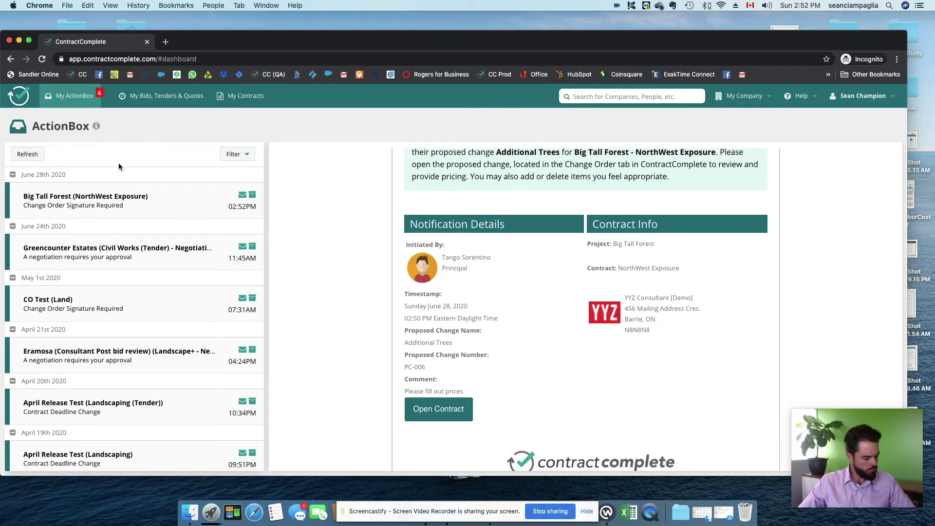
left_click(58, 208)
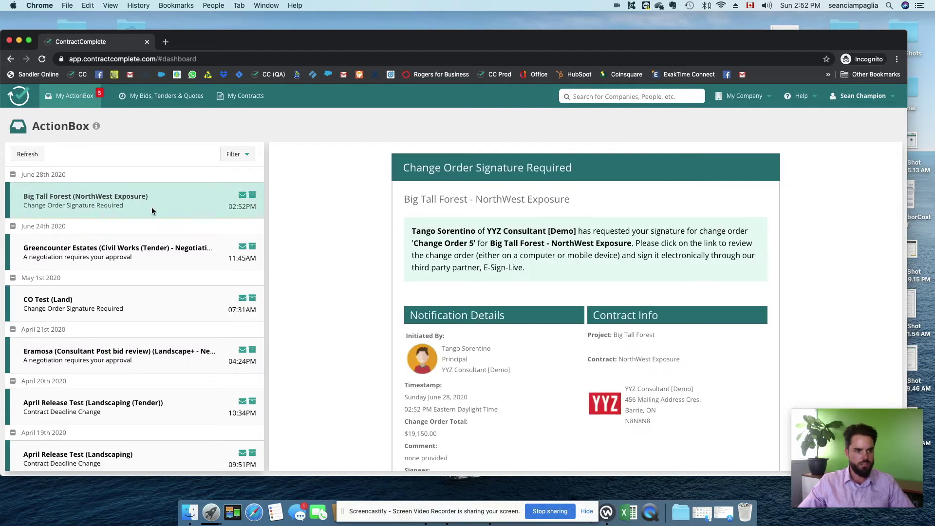
scroll(548, 309, "down", 3)
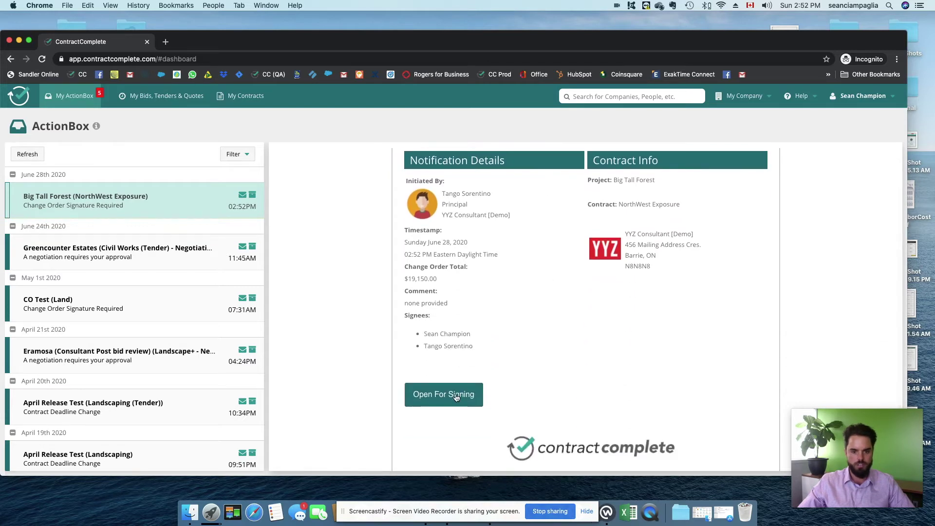
left_click(463, 394)
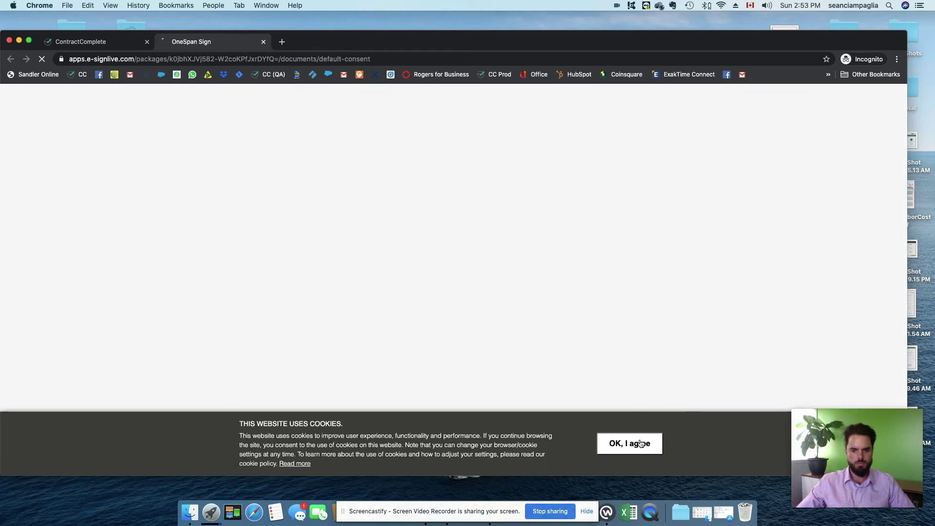
Accept the cookie notice and the OneSpan Sign e-sign disclosures and consent.
left_click(629, 443)
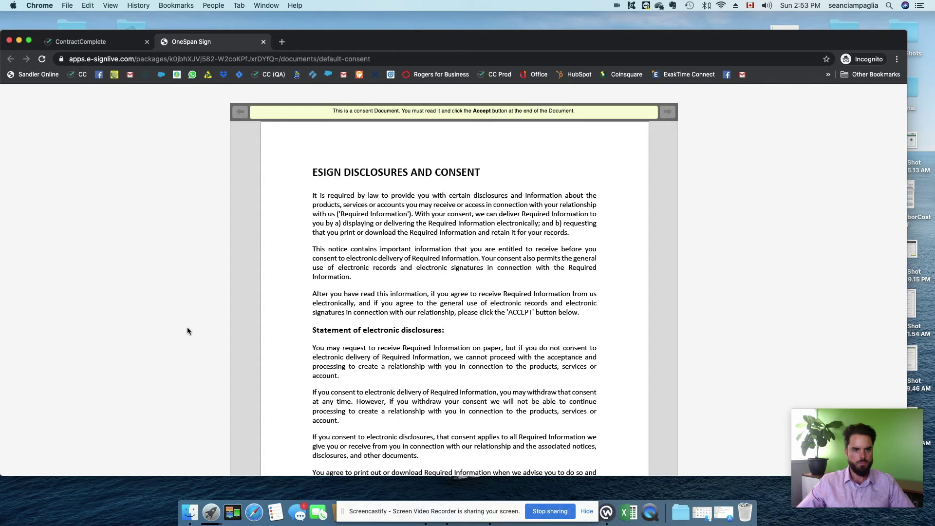
scroll(360, 210, "down", 20)
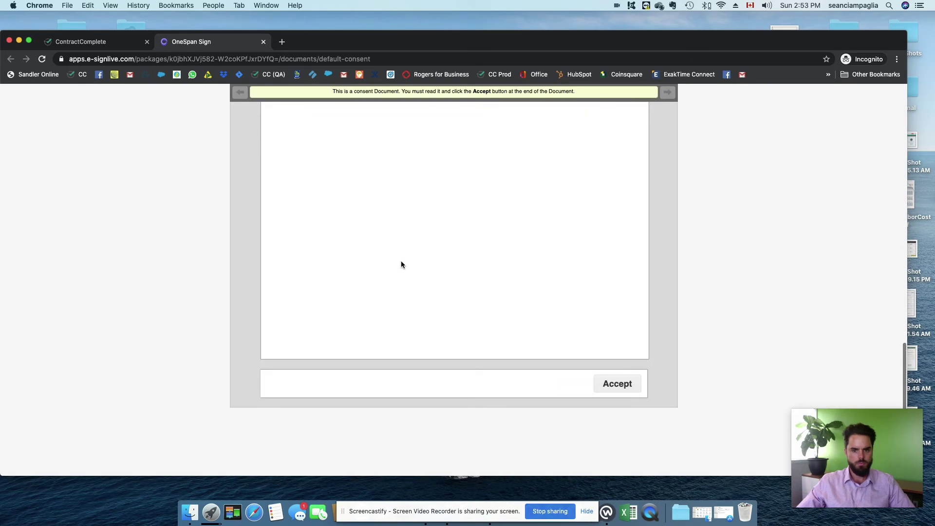
left_click(614, 382)
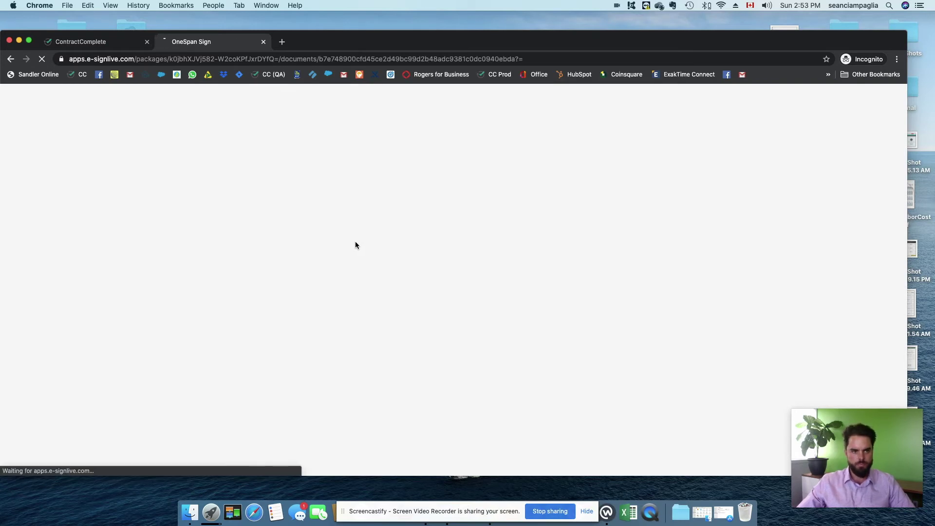
Sign Change Order 5 as the civil contractor and confirm the signature.
scroll(418, 263, "down", 10)
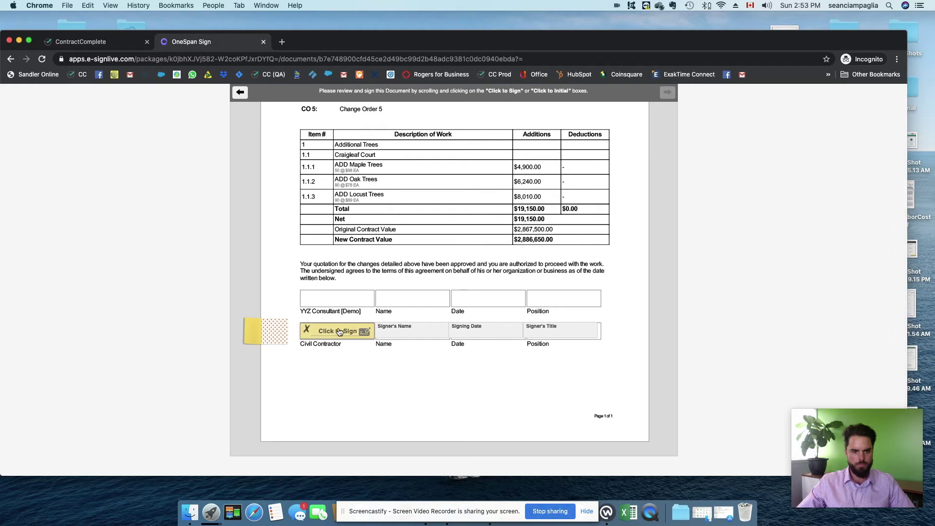
left_click(317, 335)
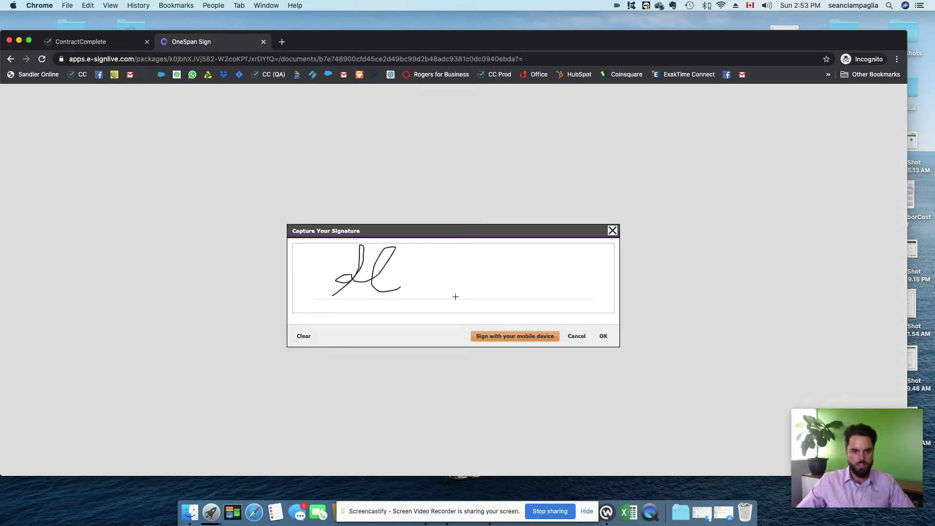
left_click(603, 337)
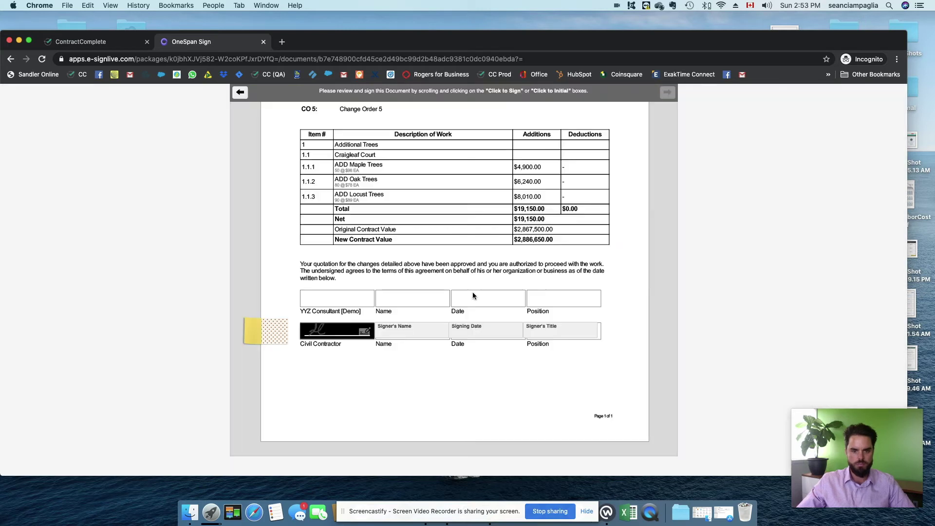
left_click(537, 308)
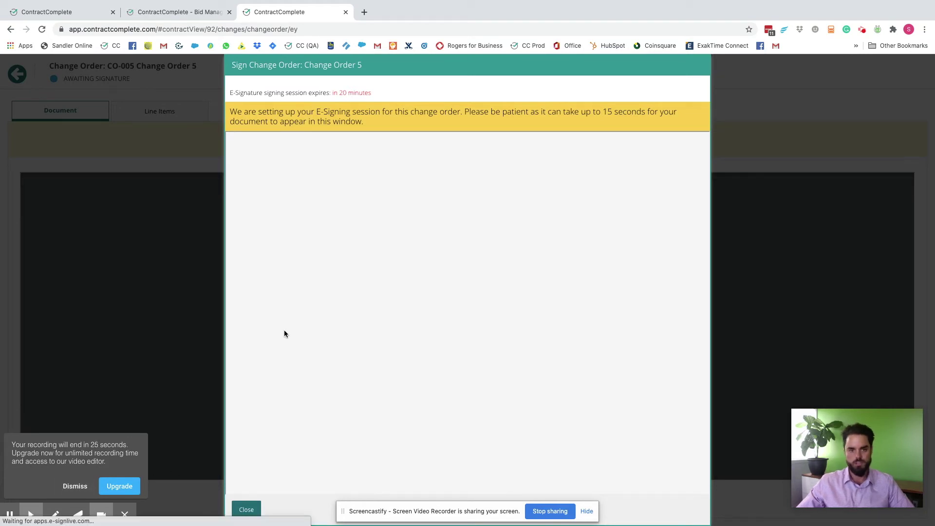
Accept the e-sign consent, then draw and apply the consultant's signature on Change Order 5.
scroll(490, 355, "down", 15)
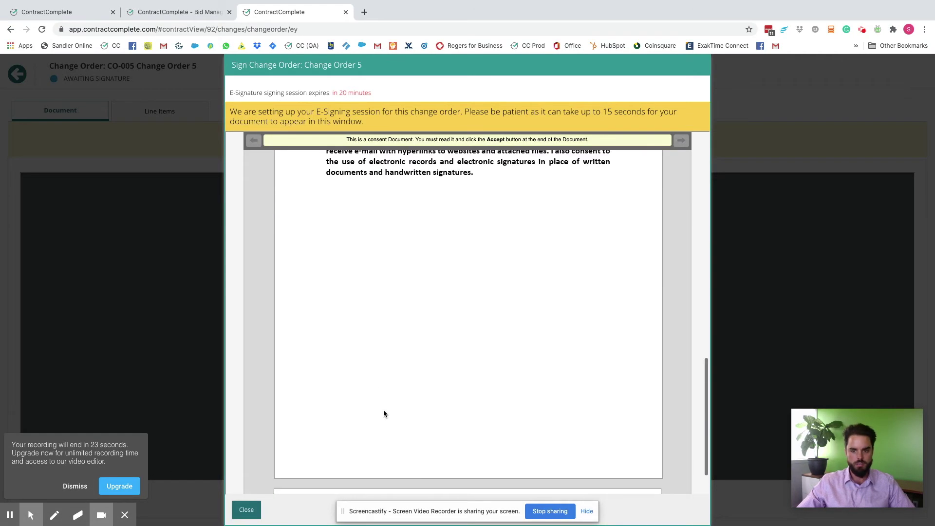
left_click(612, 455)
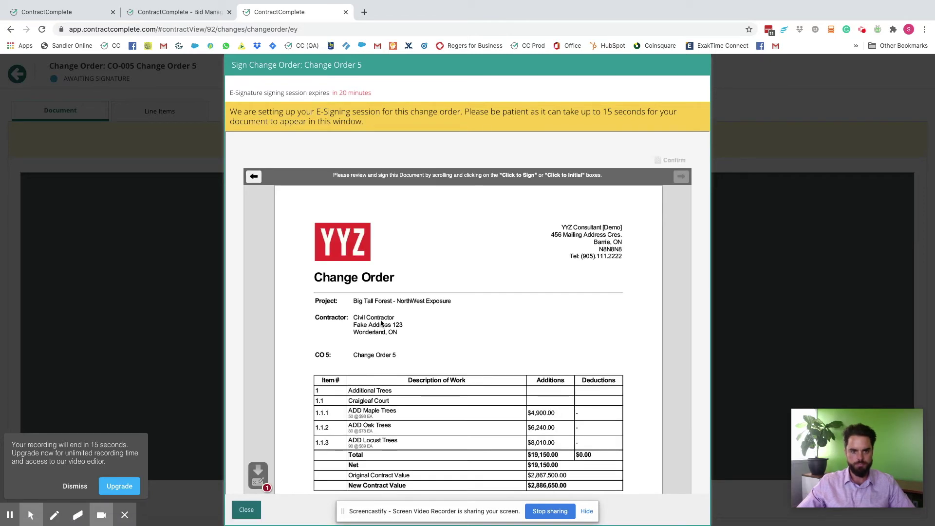
scroll(382, 341, "down", 4)
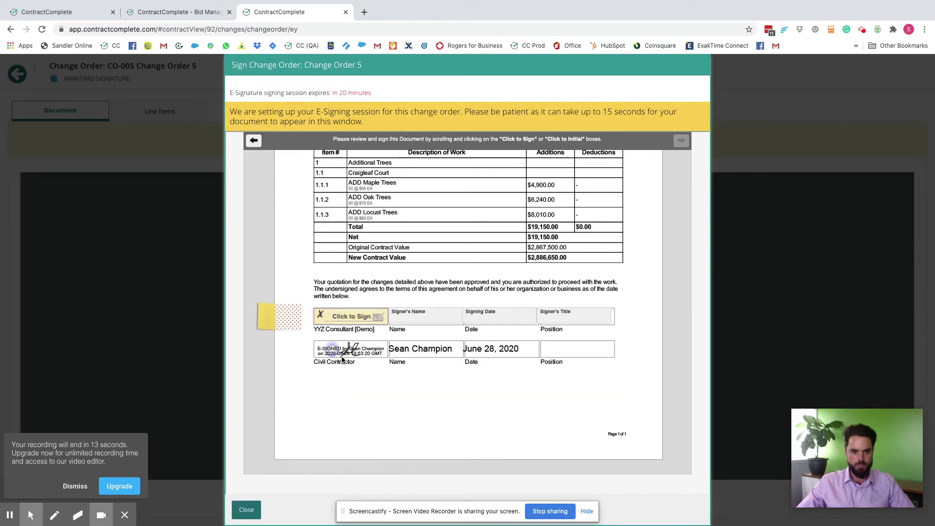
left_click(342, 317)
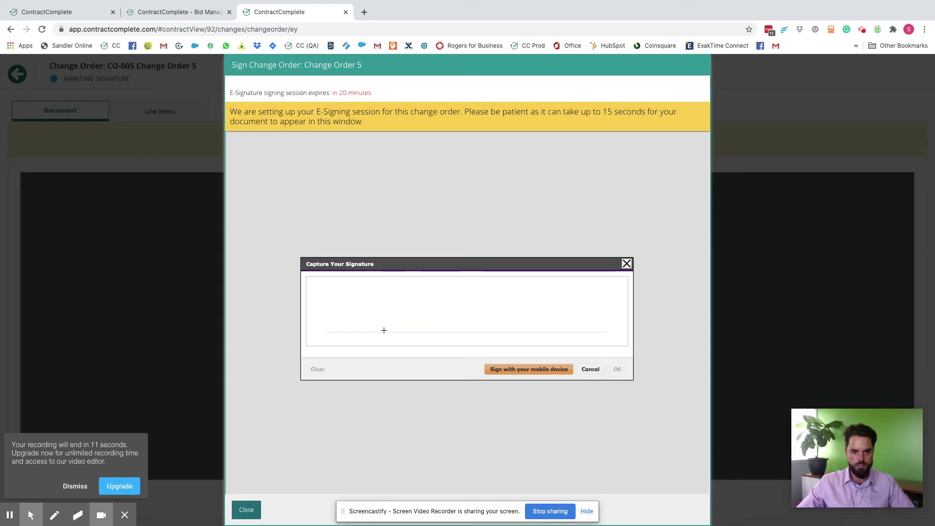
mouse_move(345, 319)
left_mouse_down()
mouse_move(444, 290)
mouse_move(397, 320)
mouse_move(436, 322)
mouse_move(503, 287)
left_mouse_up()
left_click(616, 370)
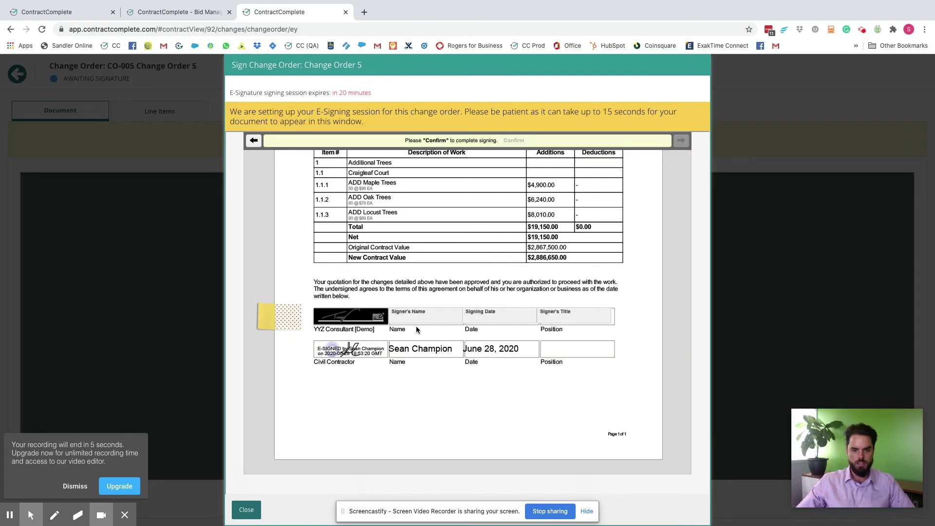
left_click(545, 341)
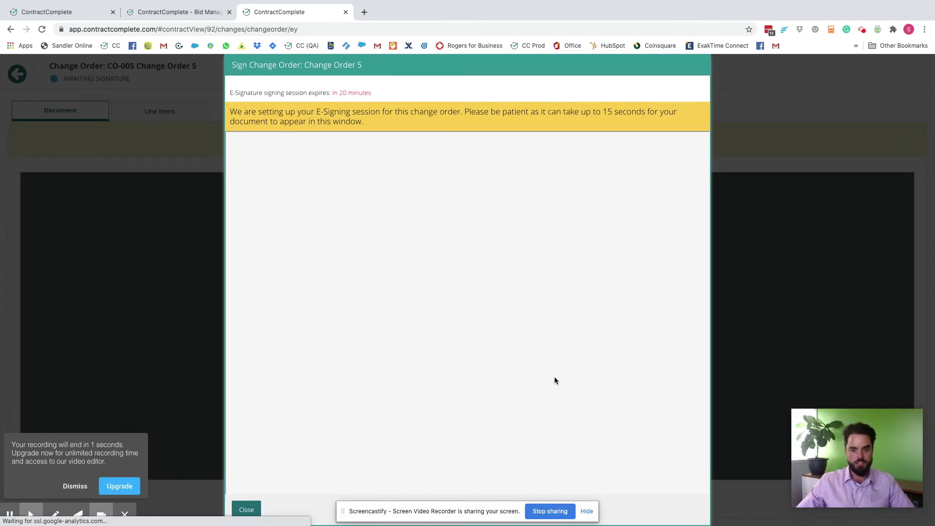
Close the signing window and show the contract's Schedule of Prices.
scroll(358, 441, "down", 4)
scroll(358, 441, "up", 1)
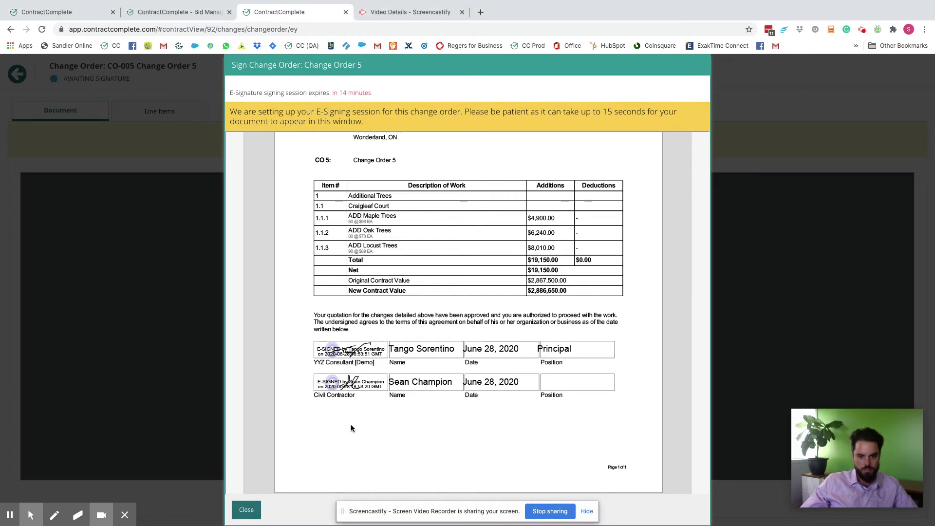
left_click(247, 510)
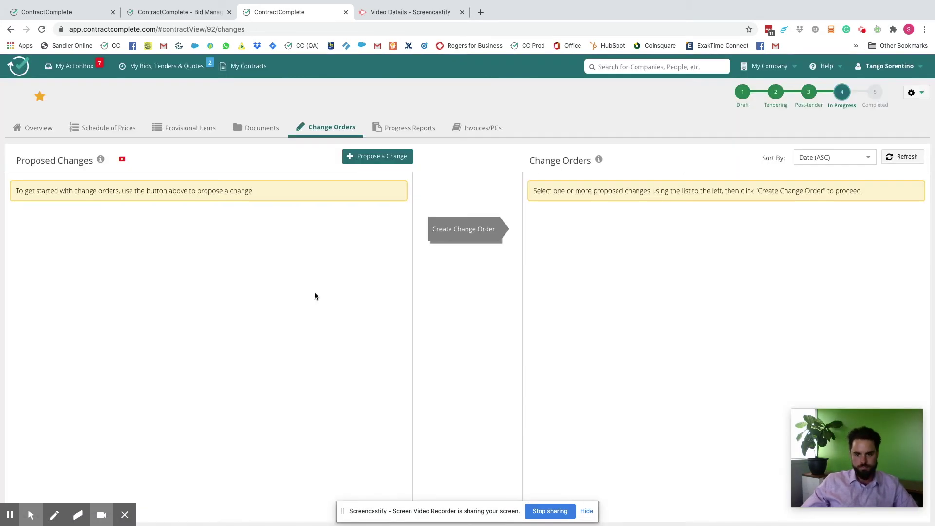
left_click(109, 130)
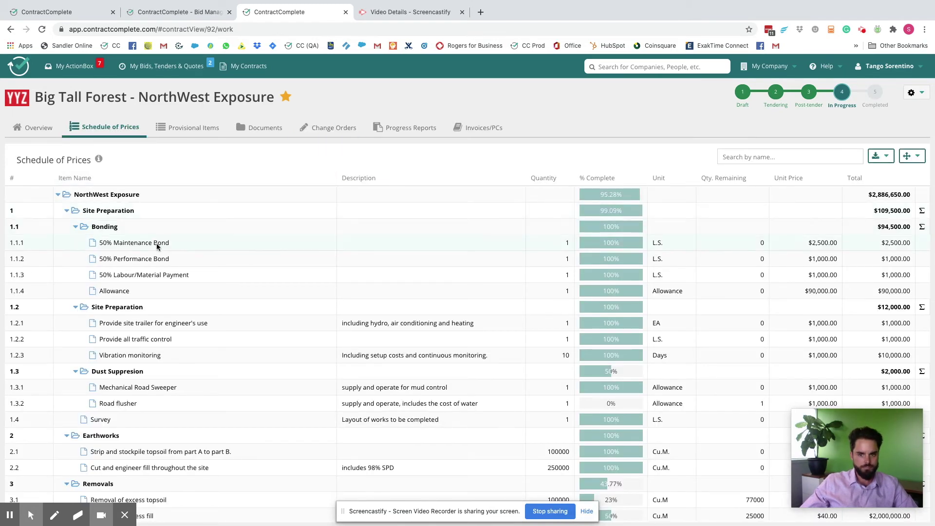
Find CO5: Change Order 5's Additional Trees items under Change Orders, then go to Contract Documents.
scroll(245, 262, "down", 5)
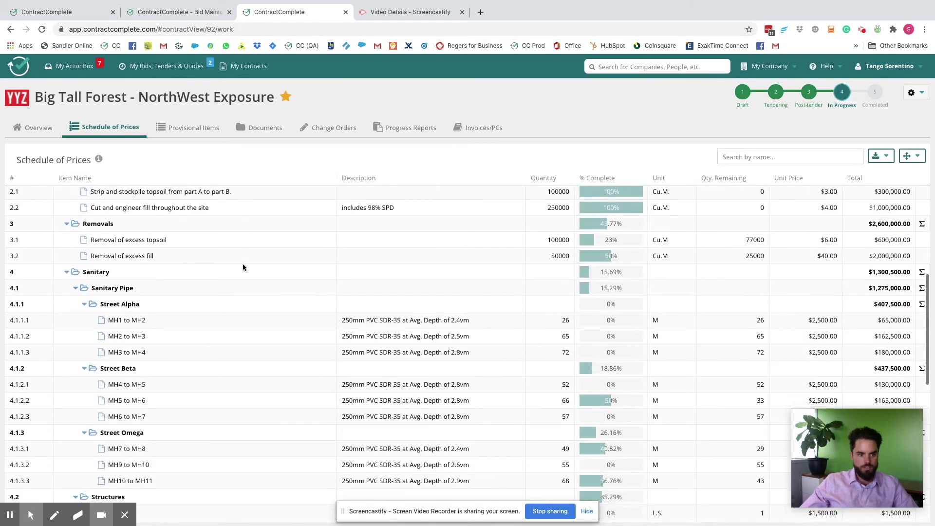
scroll(163, 253, "down", 8)
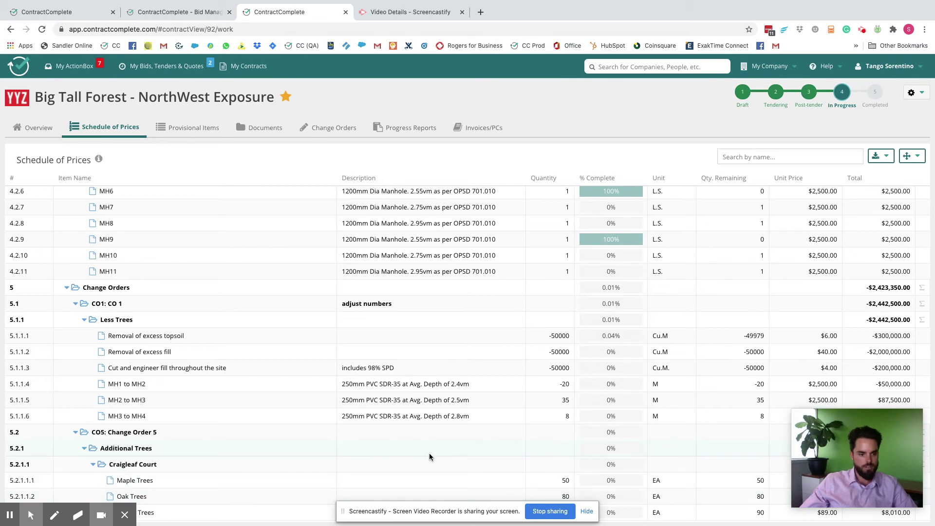
scroll(430, 456, "up", 15)
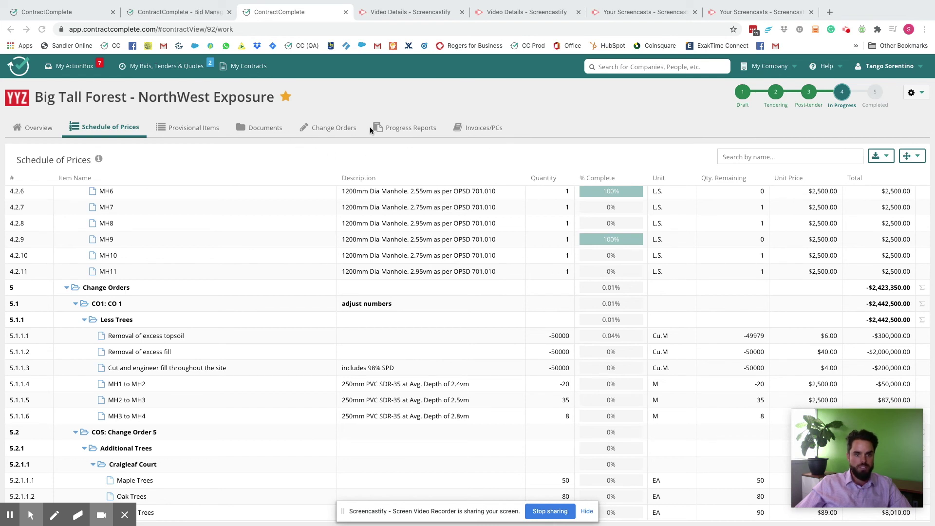
left_click(265, 127)
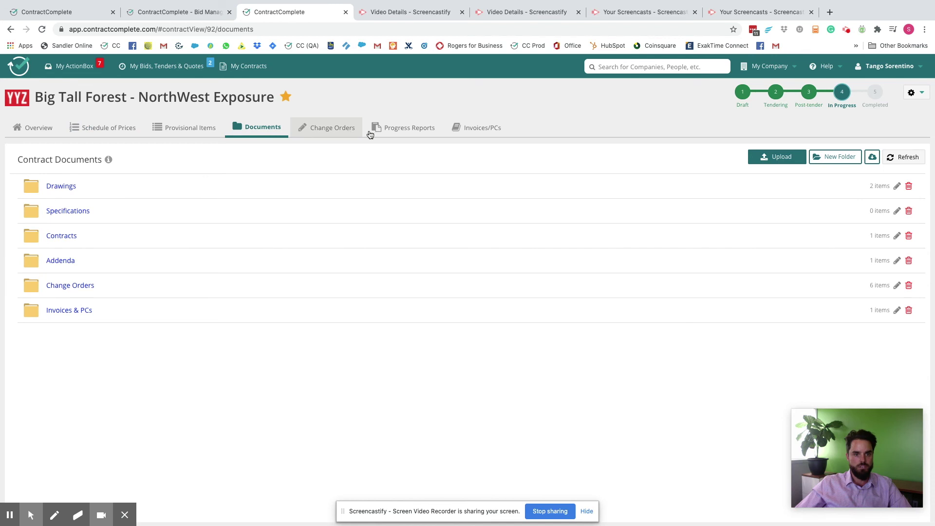
Go through Progress Reports to reach the contract's Invoices/PCs list.
left_click(399, 132)
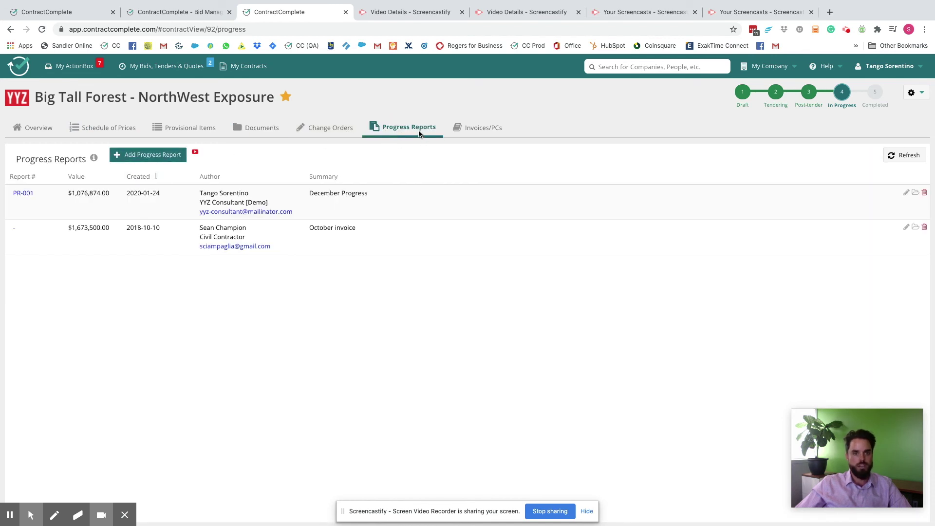
left_click(475, 128)
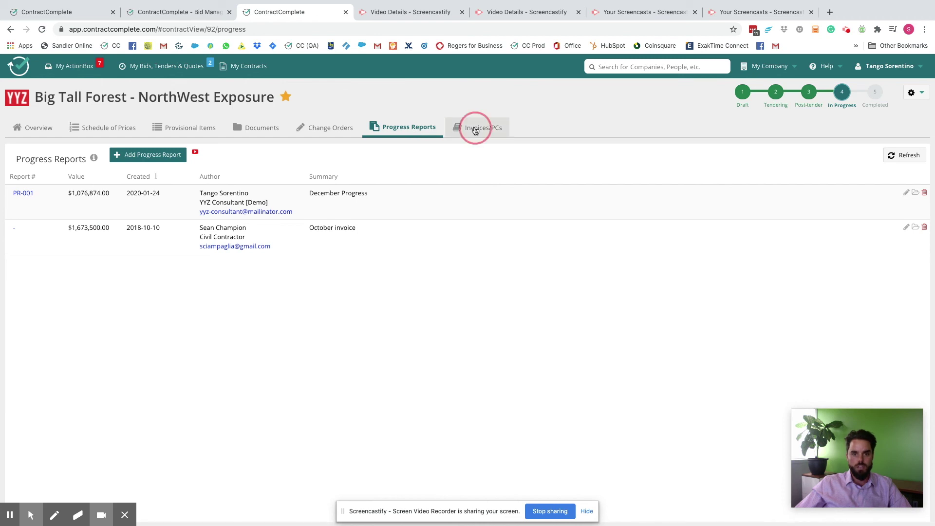